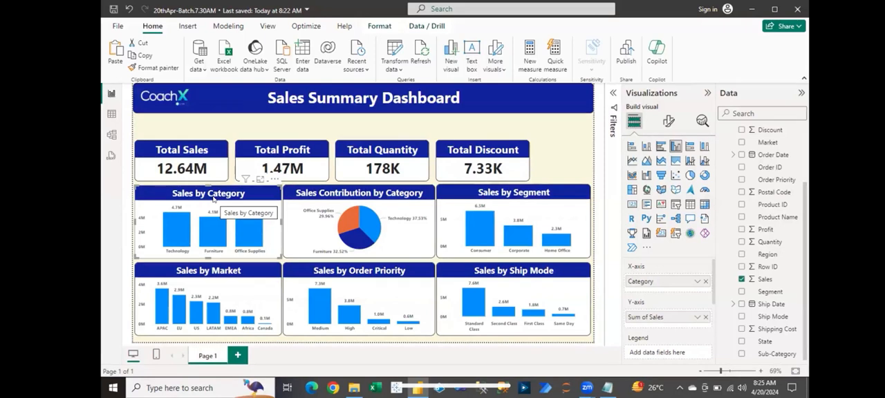
- Examine the label contents options in the detail labels settings of the Sales Contribution by Category pie chart
{"action": "left_click", "coordinate": [360, 228]}
{"action": "left_click", "coordinate": [668, 121]}
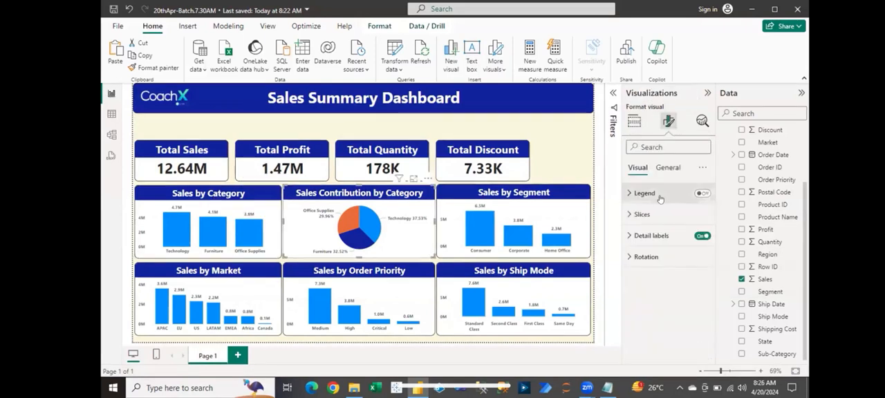
{"action": "left_click", "coordinate": [650, 236]}
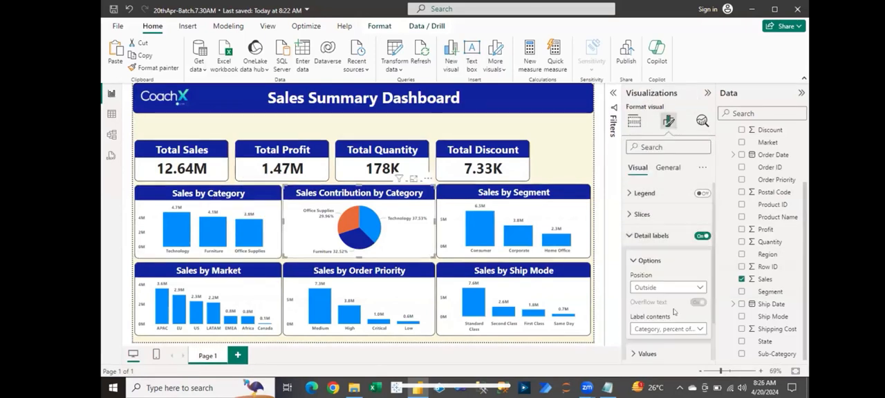
{"action": "left_click", "coordinate": [668, 330]}
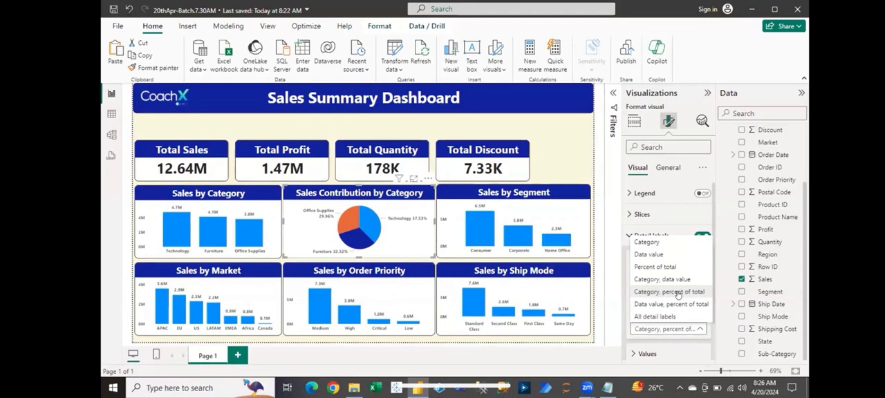
{"action": "left_click", "coordinate": [578, 158]}
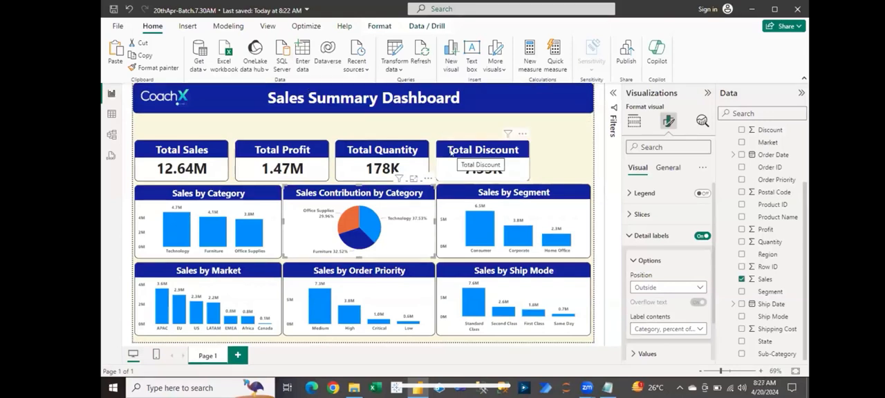
- Examine the title font settings of the Total Sales card and the text formatting of the Sales Summary Dashboard heading
{"action": "left_click", "coordinate": [212, 152]}
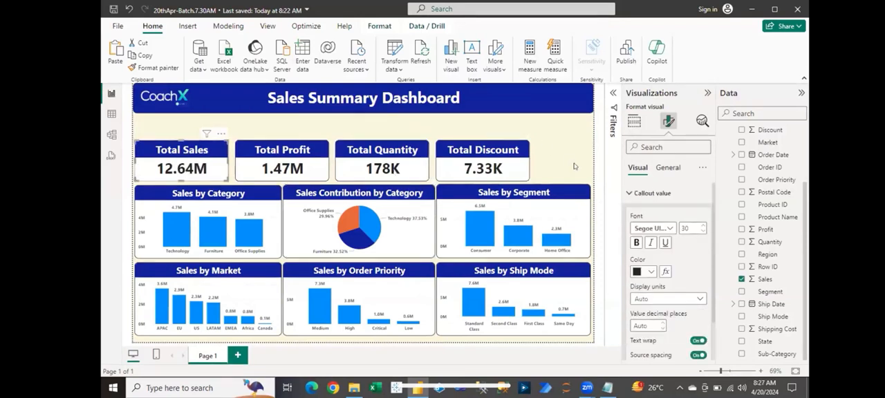
{"action": "left_click", "coordinate": [628, 194]}
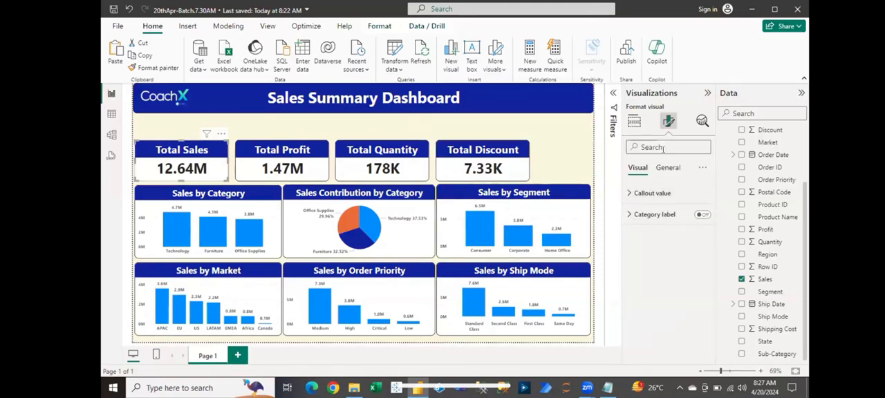
{"action": "left_click", "coordinate": [666, 168]}
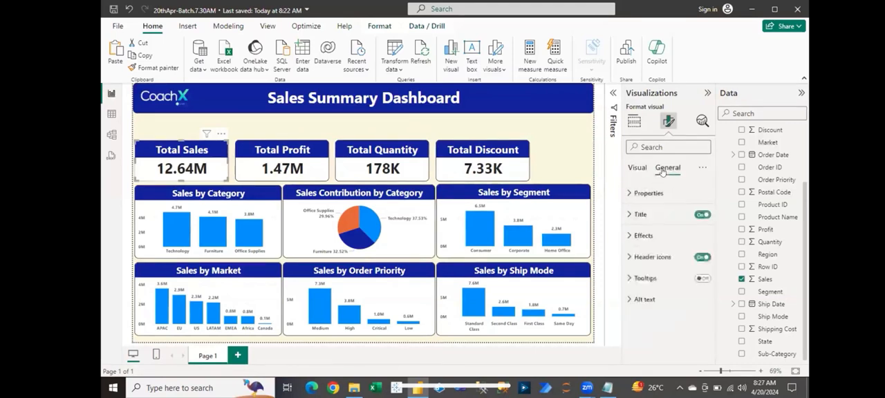
{"action": "left_click", "coordinate": [630, 215]}
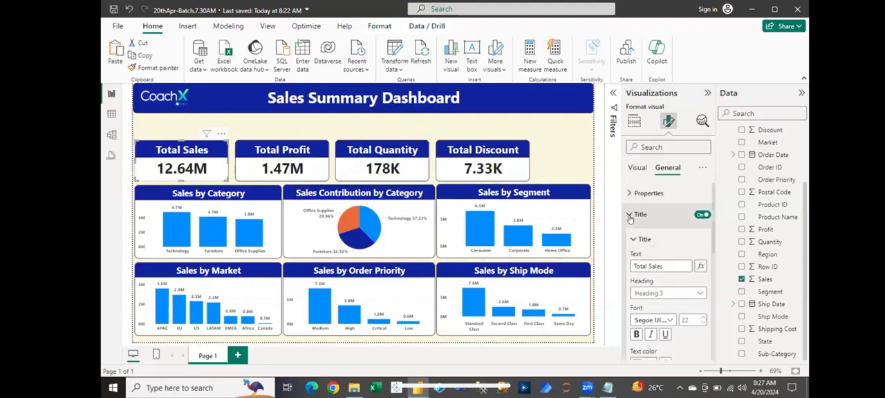
{"action": "left_click", "coordinate": [671, 321]}
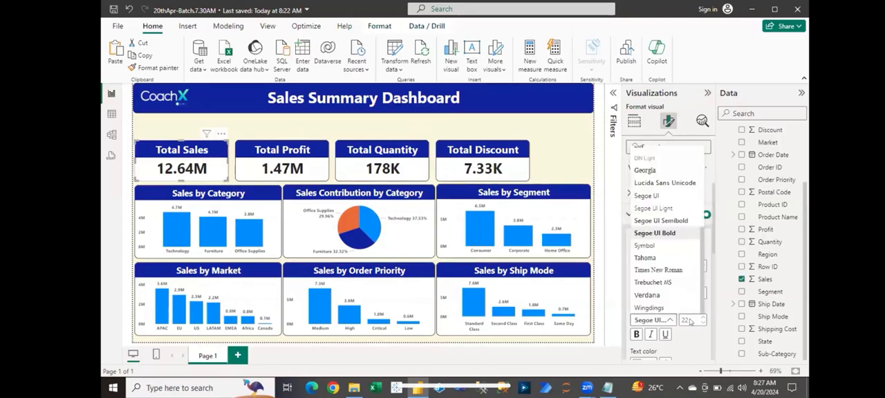
{"action": "left_click", "coordinate": [561, 180]}
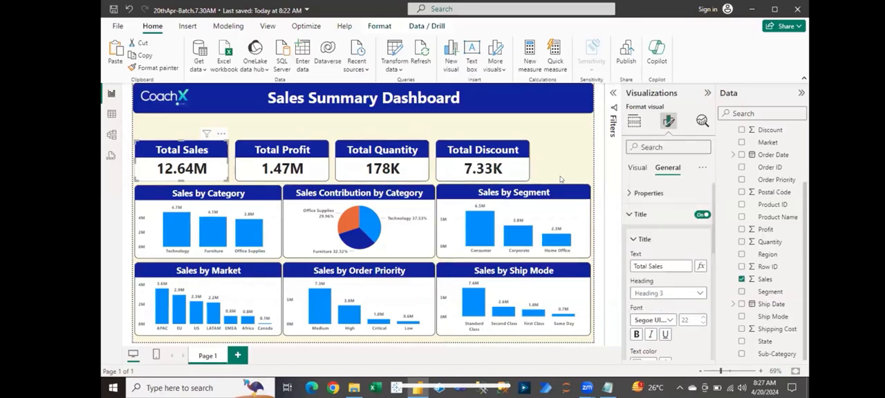
{"action": "left_click", "coordinate": [559, 173]}
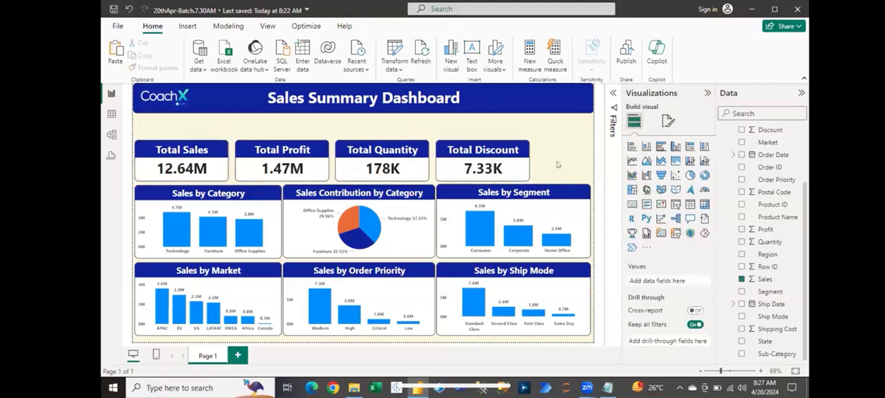
{"action": "left_click", "coordinate": [534, 108]}
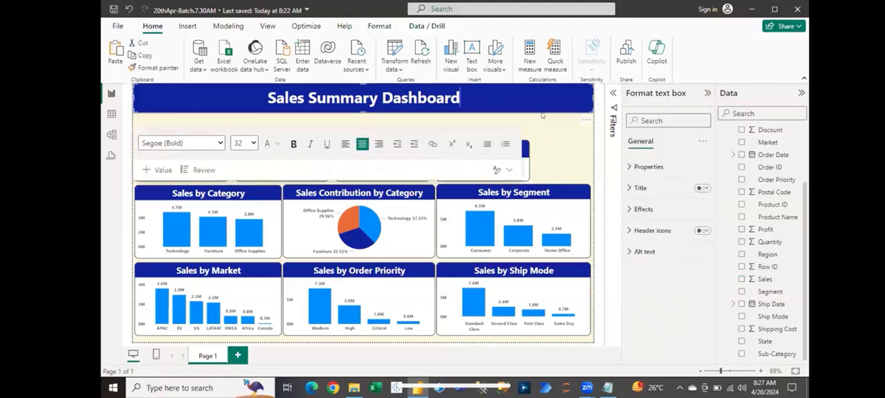
{"action": "left_click", "coordinate": [563, 149]}
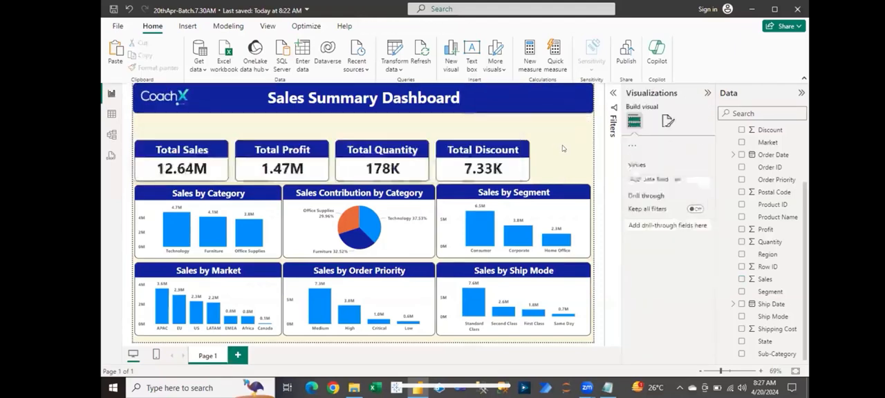
{"action": "left_click", "coordinate": [183, 154]}
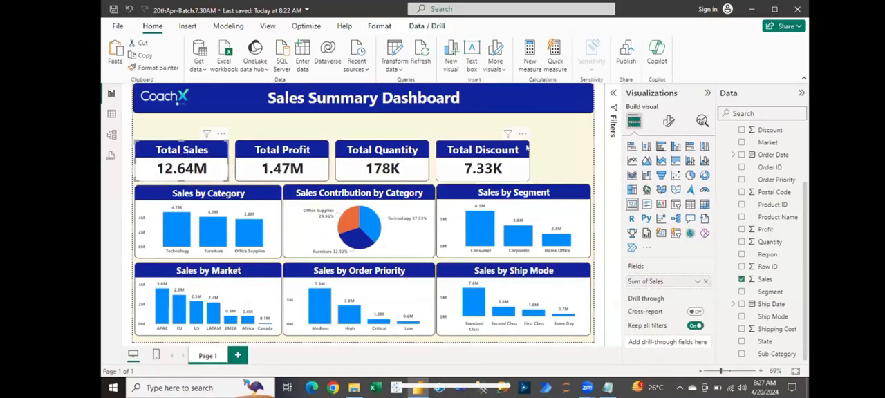
{"action": "left_click", "coordinate": [559, 142]}
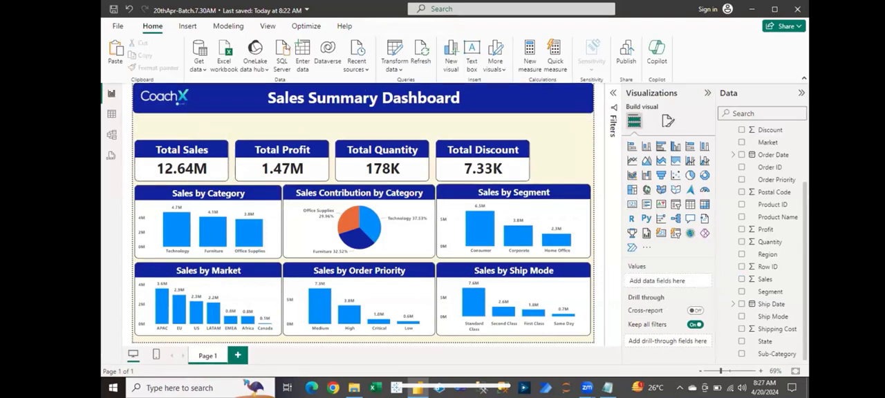
{"action": "left_click", "coordinate": [546, 211]}
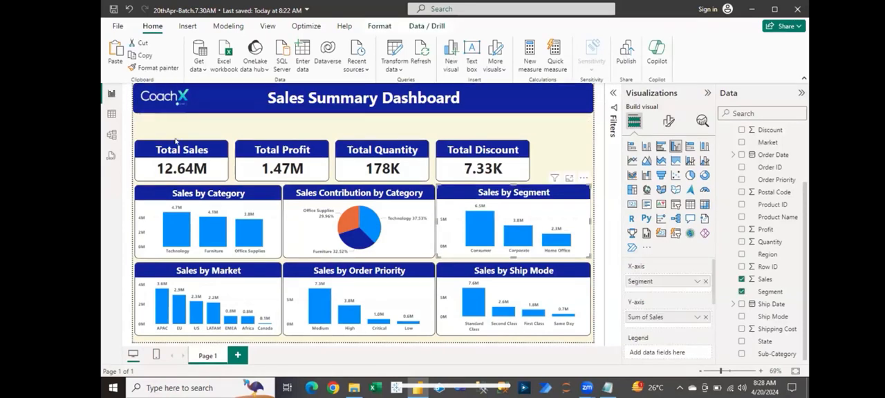
- Select the Total Sales, Total Profit, Total Quantity and Total Discount cards together, and clear the selection
{"action": "left_click", "coordinate": [179, 148]}
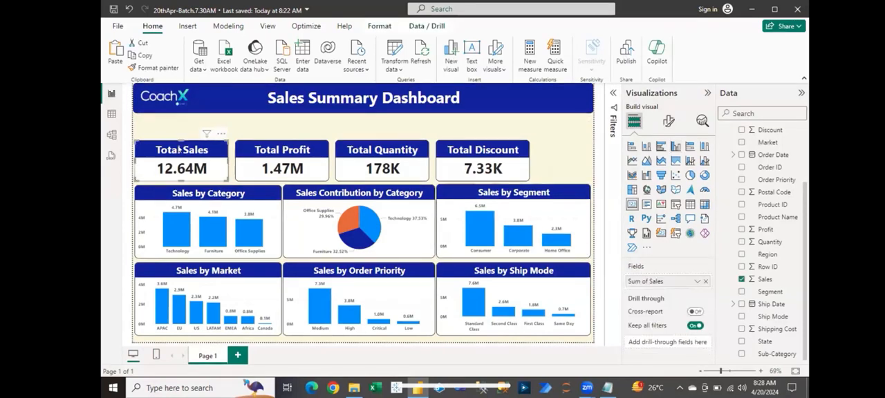
{"action": "left_click", "coordinate": [269, 150], "text": "ctrl"}
{"action": "left_click", "coordinate": [377, 150], "text": "ctrl"}
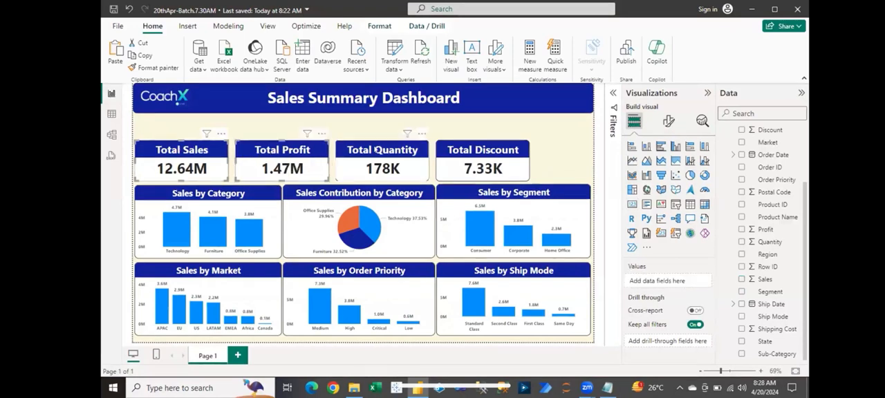
{"action": "left_click", "coordinate": [449, 149], "text": "ctrl"}
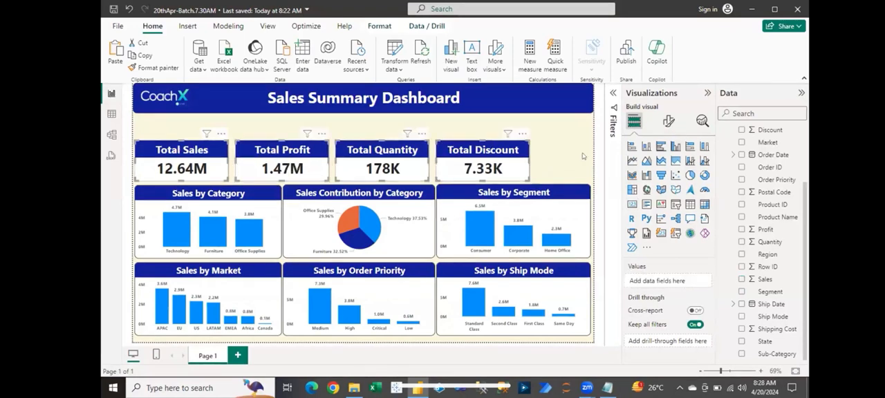
{"action": "left_click", "coordinate": [545, 156]}
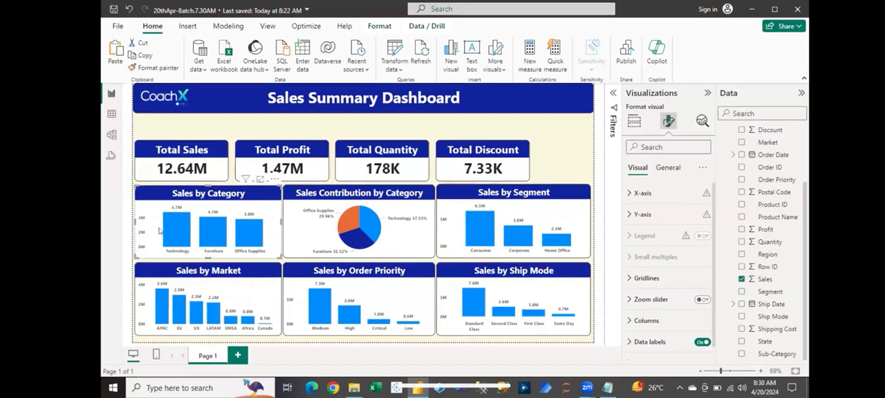
- Cross-filter the dashboard by Technology in the Sales by Category chart to examine its figures, and clear the filter
{"action": "left_click", "coordinate": [184, 223]}
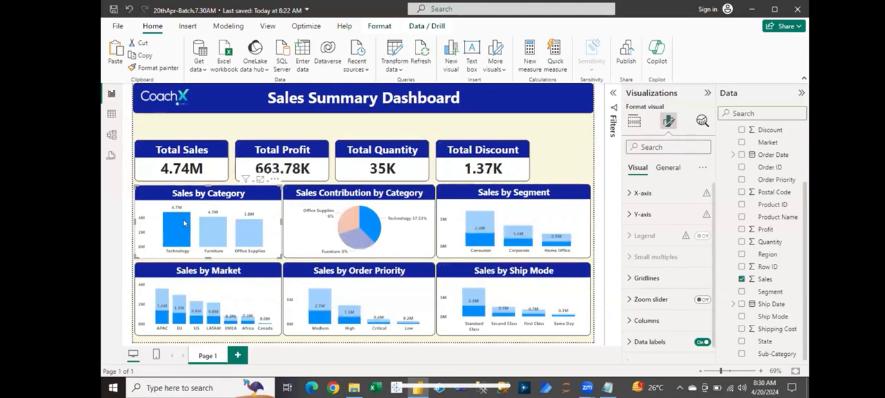
{"action": "left_click", "coordinate": [184, 223]}
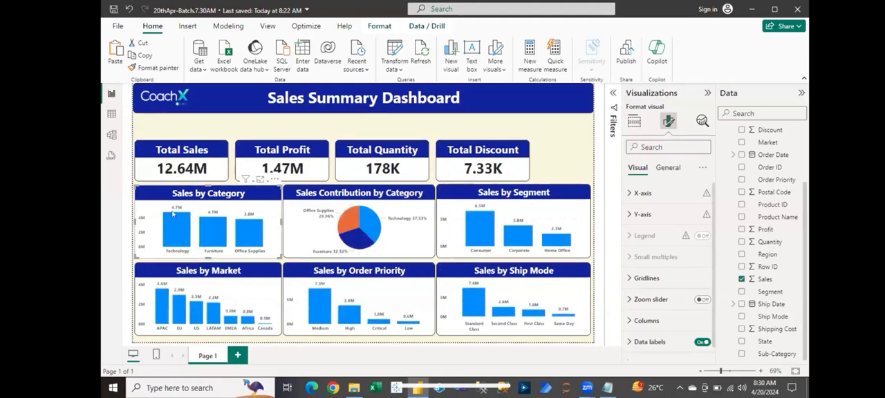
{"action": "left_click", "coordinate": [243, 125]}
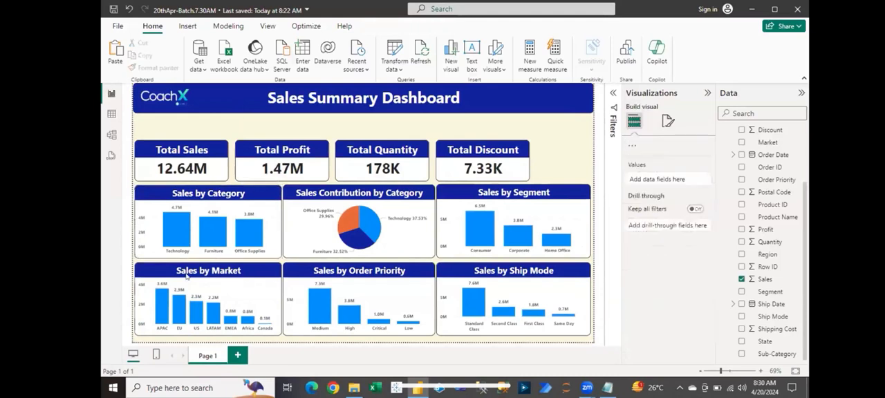
{"action": "left_click", "coordinate": [176, 227]}
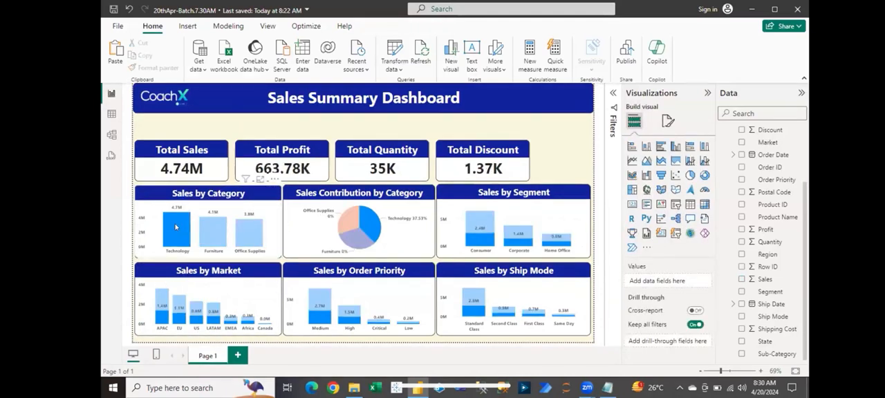
{"action": "left_click", "coordinate": [176, 228]}
- Cross-filter the dashboard by Furniture in the Sales by Category chart to examine its figures, and clear the filter
{"action": "mouse_move", "coordinate": [218, 235]}
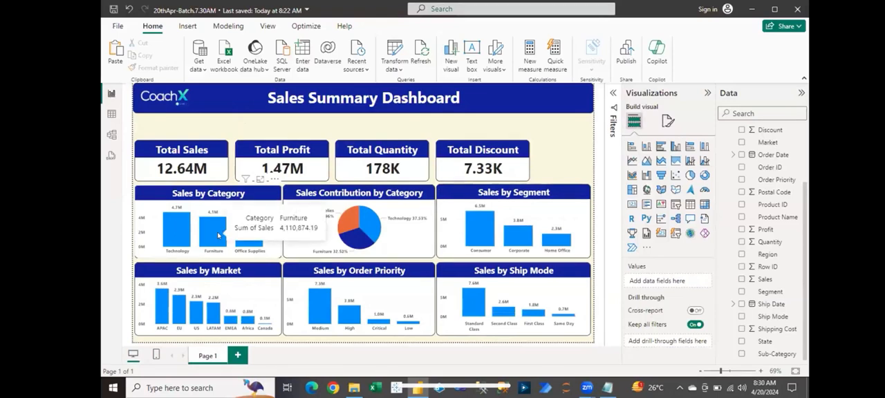
{"action": "left_click", "coordinate": [219, 236]}
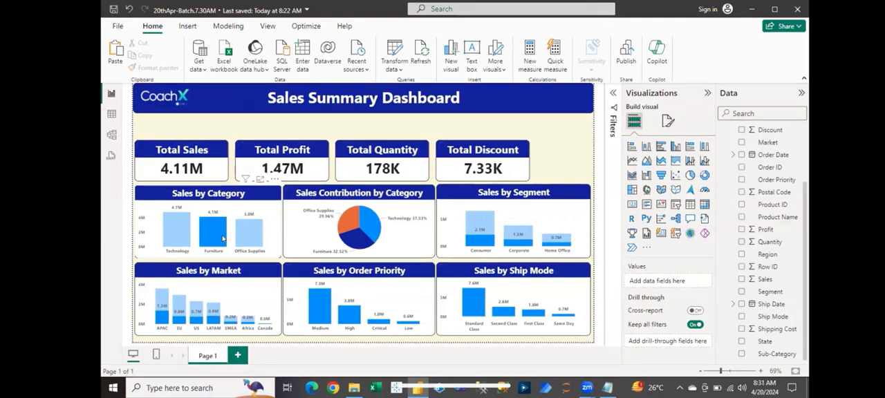
{"action": "left_click", "coordinate": [219, 238]}
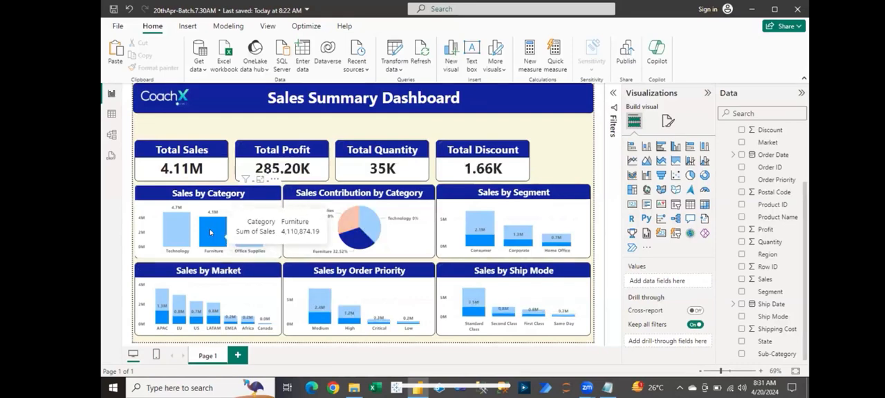
{"action": "left_click", "coordinate": [220, 233]}
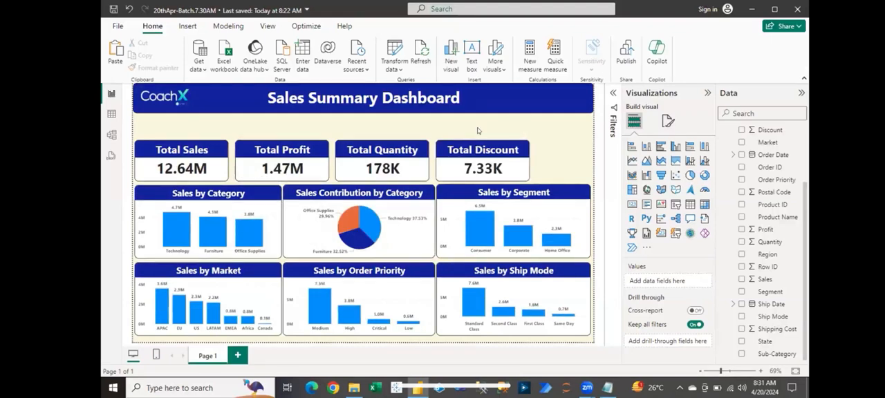
- Review the detail label position and label contents choices for the Sales Contribution by Category pie chart
{"action": "left_click", "coordinate": [408, 229]}
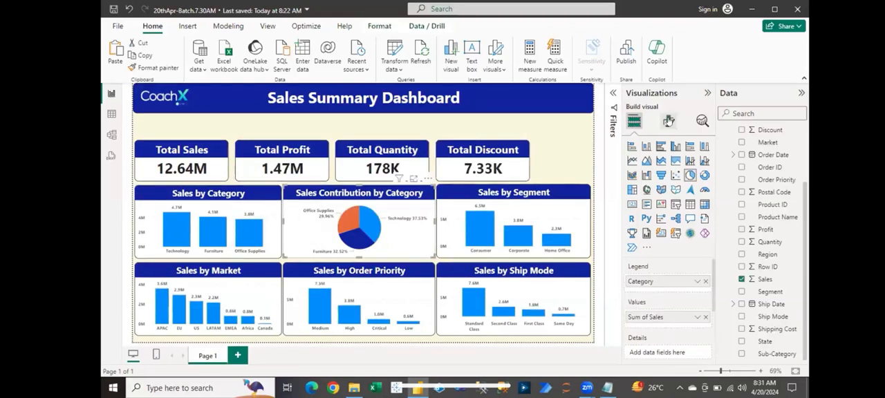
{"action": "left_click", "coordinate": [668, 121]}
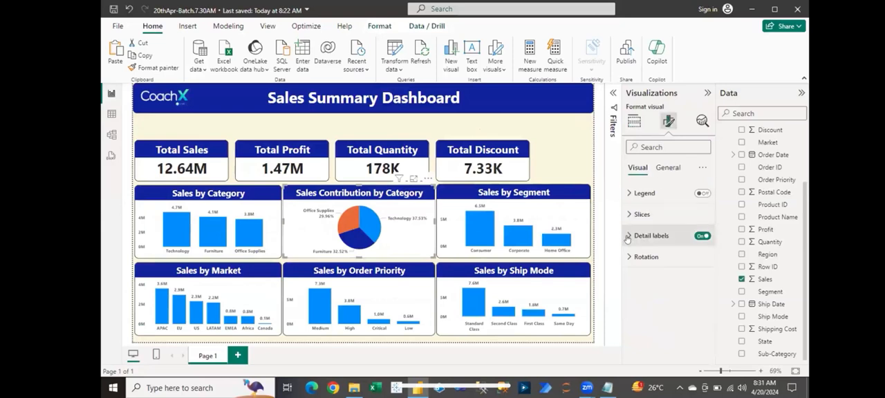
{"action": "left_click", "coordinate": [628, 238]}
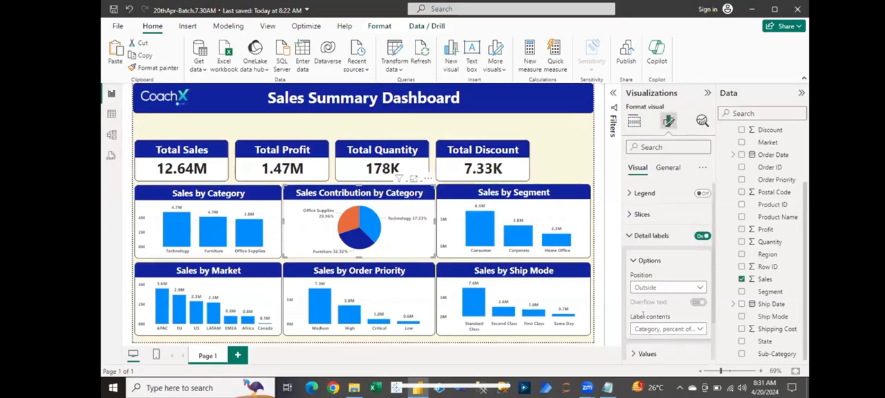
{"action": "left_click", "coordinate": [661, 331]}
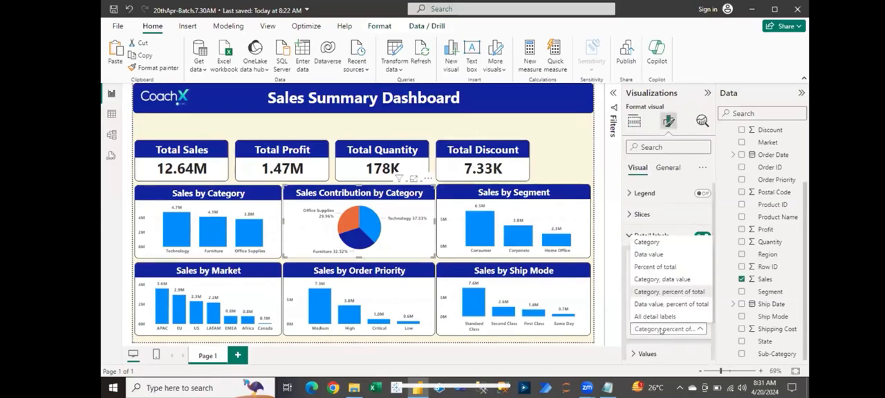
{"action": "left_click", "coordinate": [660, 330]}
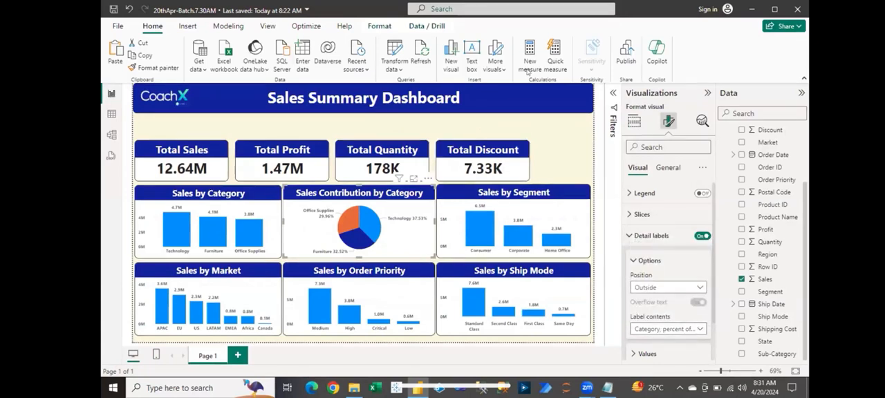
{"action": "left_click", "coordinate": [541, 163]}
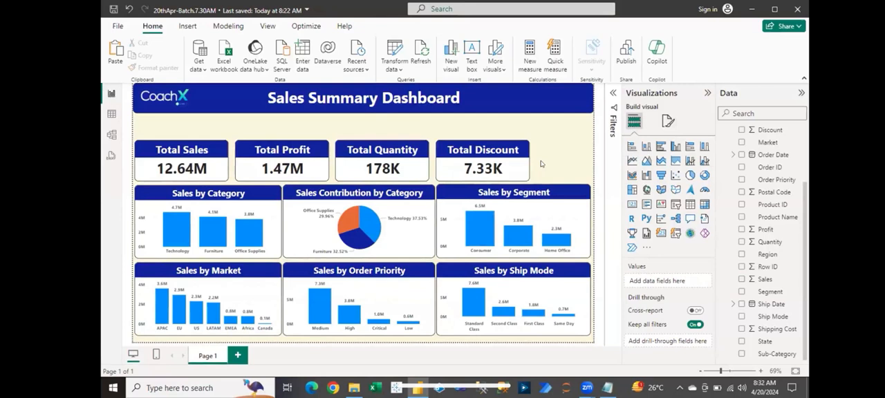
- Examine the fields assigned to the Sales Contribution by Category pie chart and Sales by Category chart, and open the latter's formatting options
{"action": "left_click", "coordinate": [412, 236]}
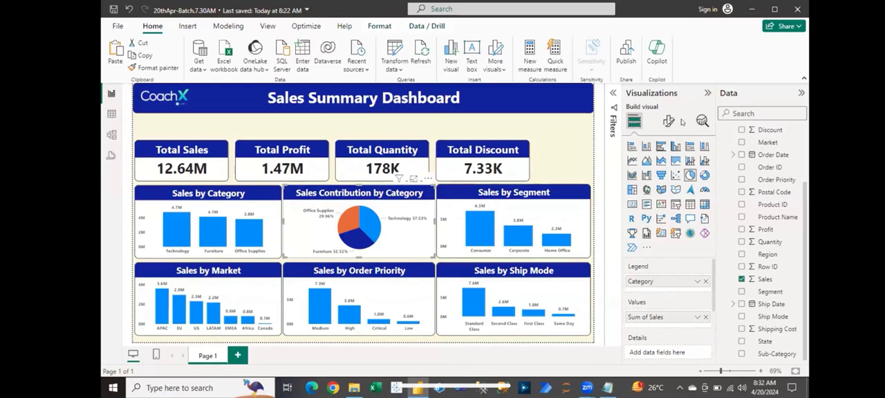
{"action": "left_click", "coordinate": [221, 199]}
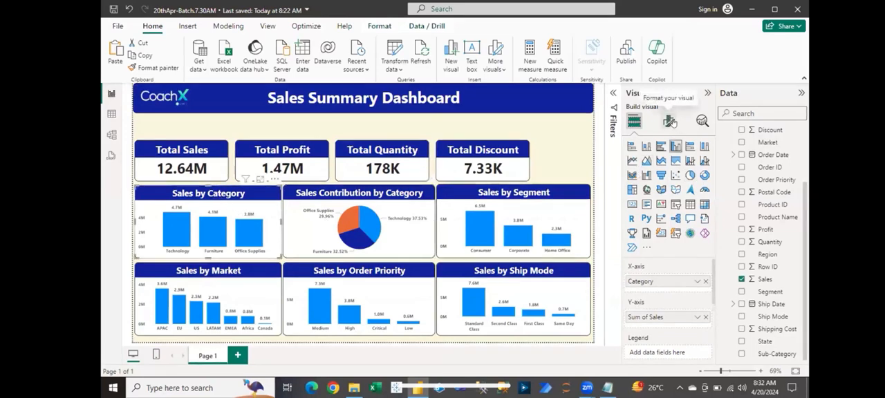
{"action": "left_click", "coordinate": [670, 122]}
{"action": "left_click", "coordinate": [703, 342]}
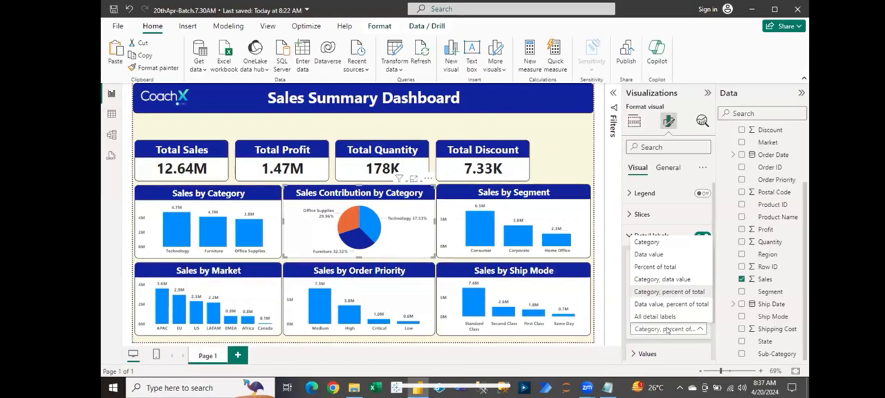
- Examine the label contents choices for the pie chart's detail labels, collapse those settings and clear the selection
{"action": "left_click", "coordinate": [667, 330]}
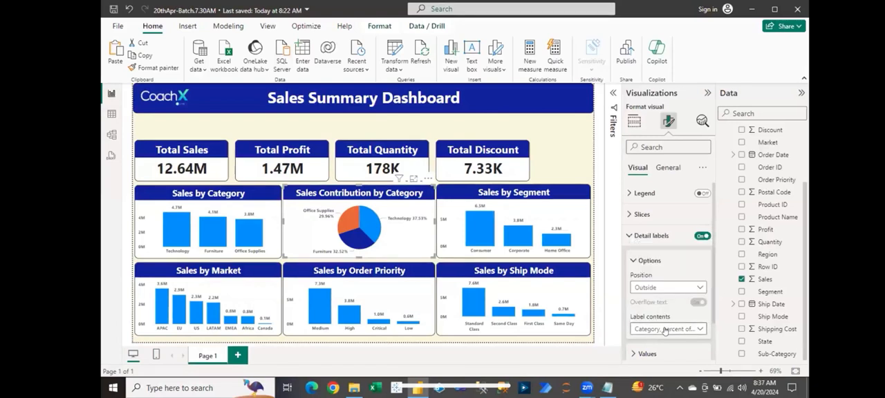
{"action": "left_click", "coordinate": [666, 330]}
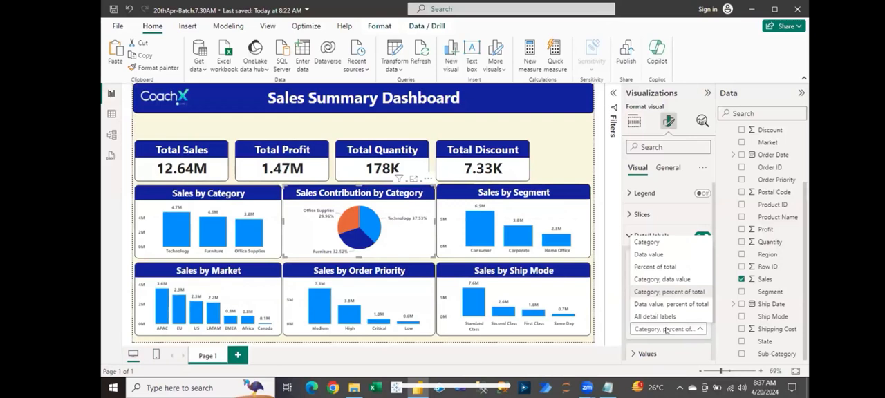
{"action": "left_click", "coordinate": [666, 330]}
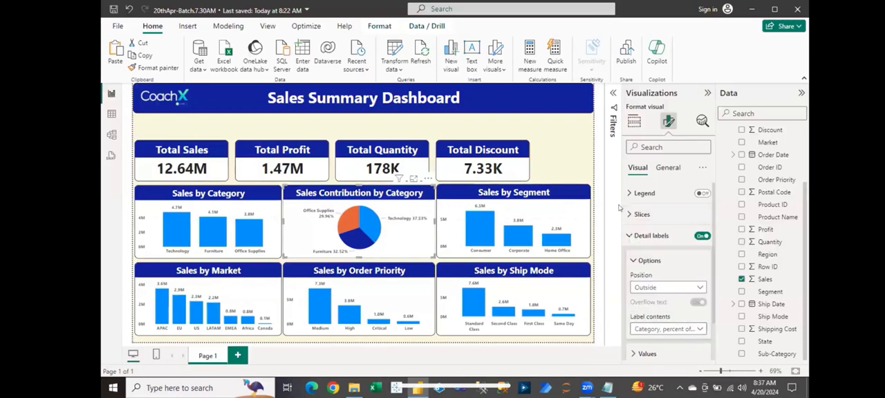
{"action": "left_click", "coordinate": [629, 236]}
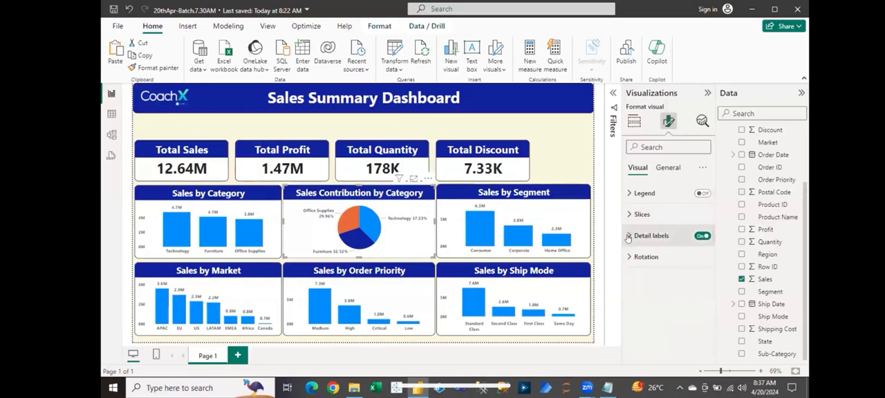
{"action": "left_click", "coordinate": [425, 128]}
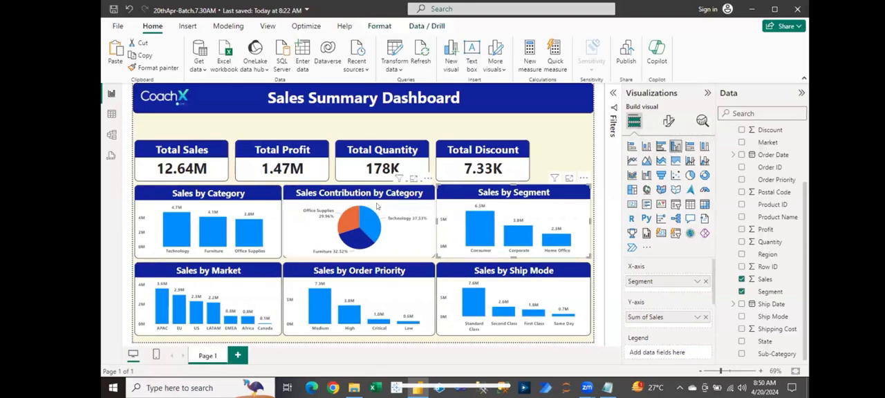
- Compare the fields assigned to the Sales by Category, Sales Contribution by Category and Sales by Segment charts, and clear the selection
{"action": "left_click", "coordinate": [181, 197]}
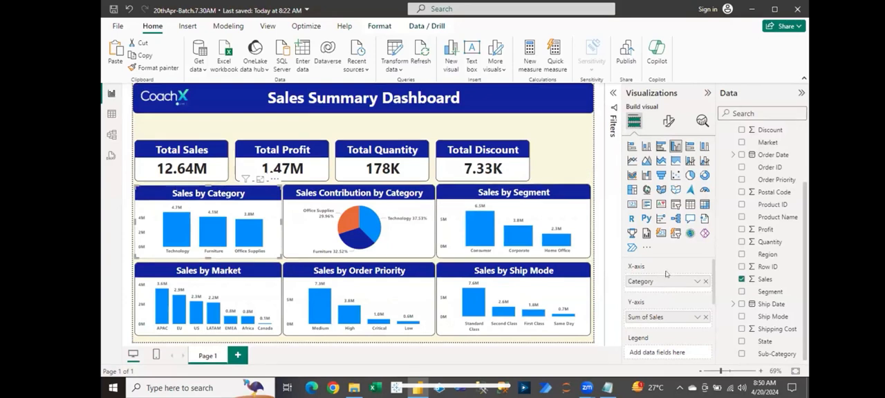
{"action": "left_click", "coordinate": [513, 195]}
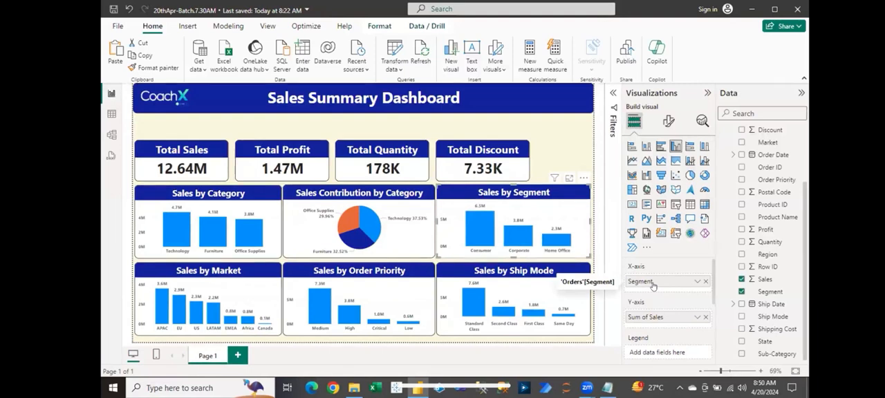
{"action": "left_click", "coordinate": [368, 196]}
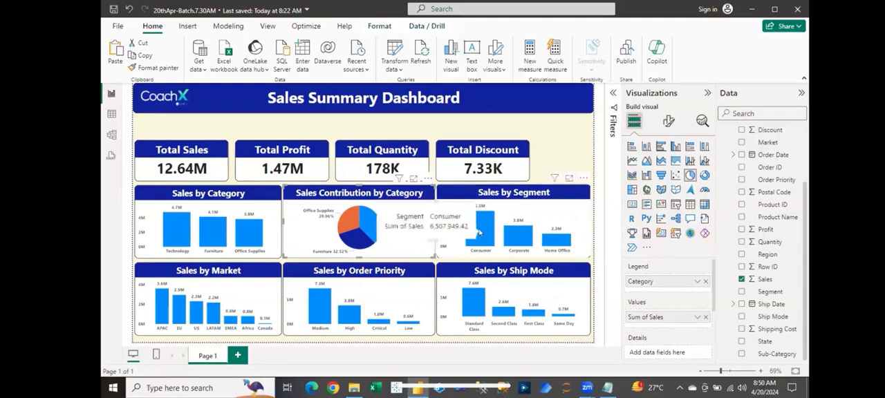
{"action": "left_click", "coordinate": [527, 197]}
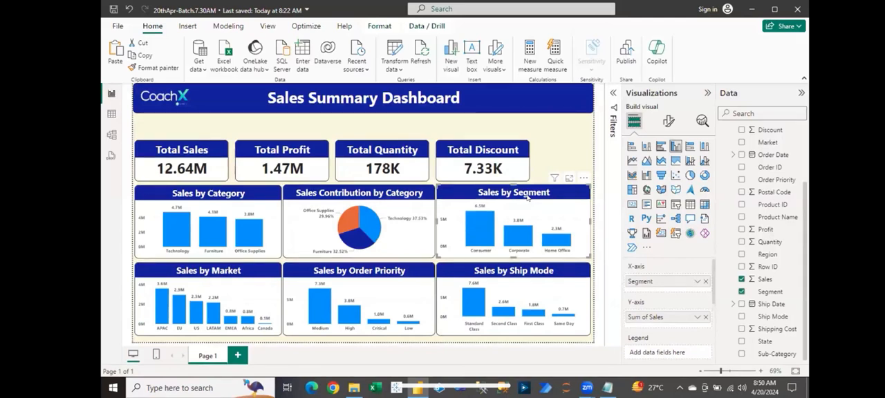
{"action": "mouse_move", "coordinate": [520, 244]}
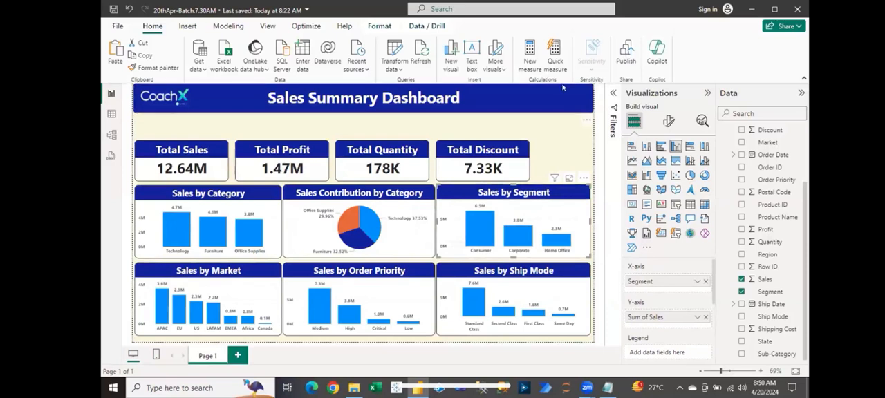
{"action": "left_click", "coordinate": [560, 125]}
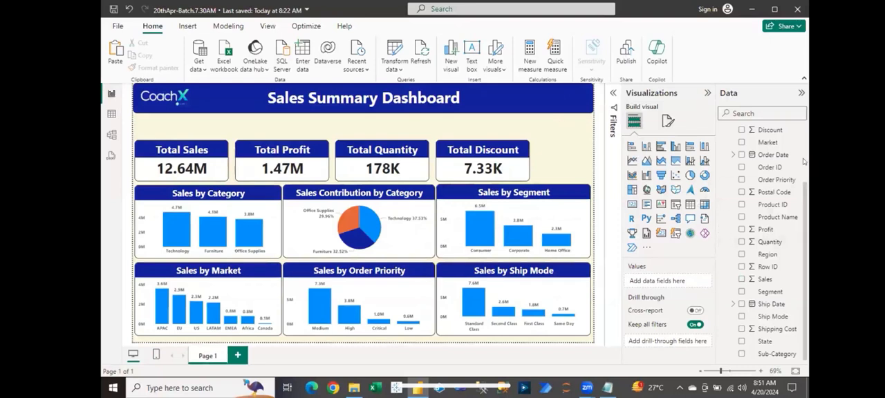
- Add a slicer for the Year level of the Order Date hierarchy and move it over the Total Quantity card
{"action": "scroll", "coordinate": [803, 161], "scroll_direction": "up", "scroll_amount": 2}
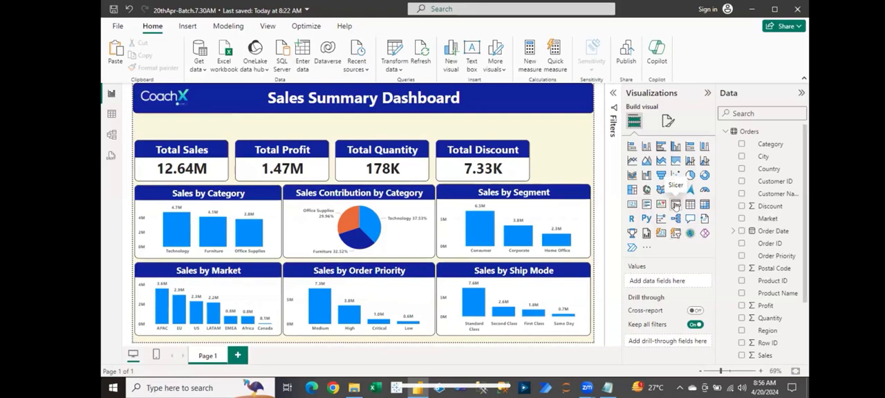
{"action": "left_click", "coordinate": [676, 205]}
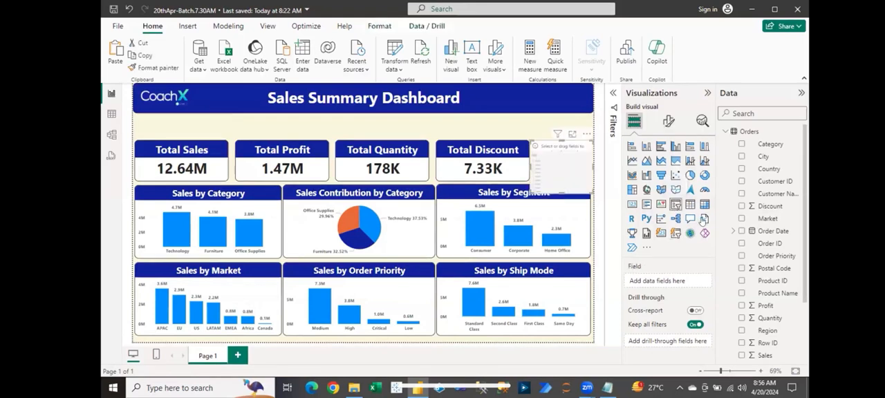
{"action": "left_click", "coordinate": [734, 232]}
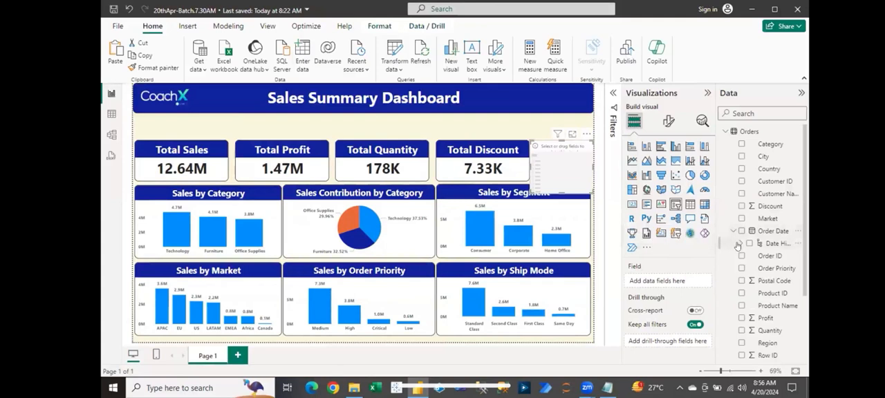
{"action": "left_click", "coordinate": [738, 244]}
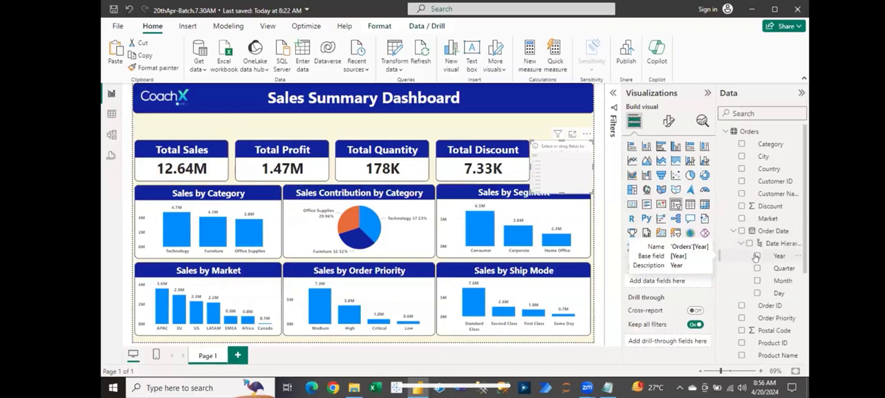
{"action": "left_click", "coordinate": [756, 258]}
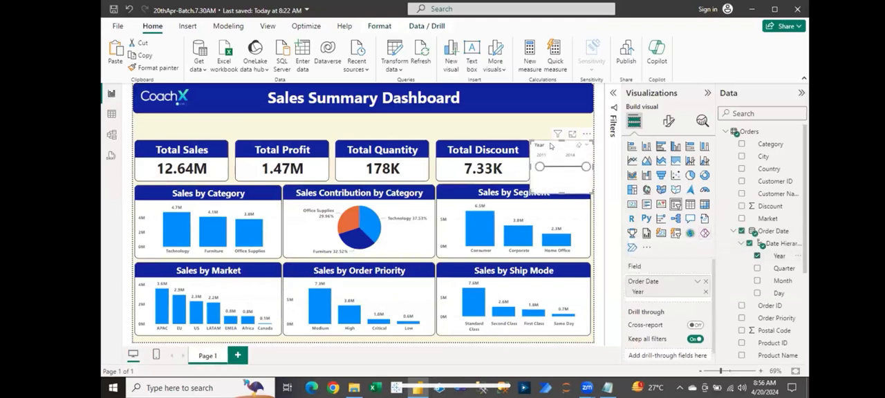
{"action": "left_click_drag", "start_coordinate": [553, 149], "coordinate": [362, 123]}
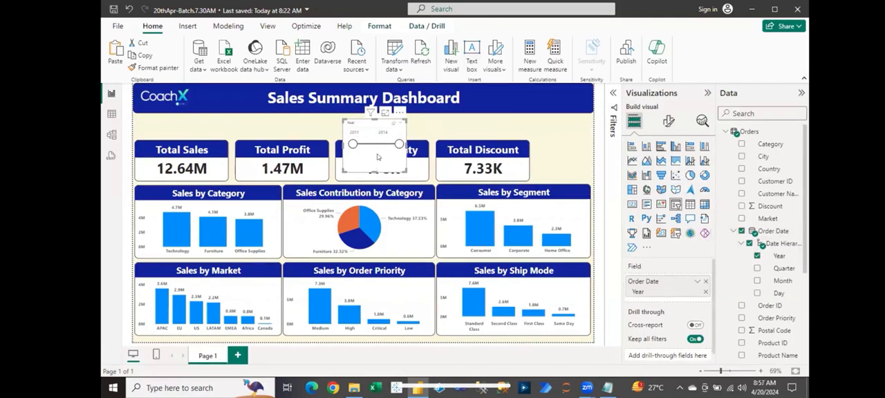
- Set the Year slicer's style to Dropdown and fit it compactly between the CoachX logo and the Total Sales card
{"action": "left_click", "coordinate": [668, 122]}
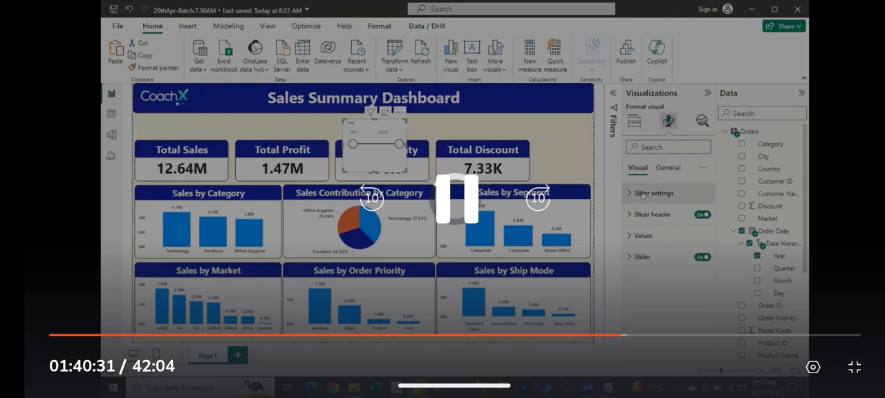
{"action": "left_click", "coordinate": [642, 193]}
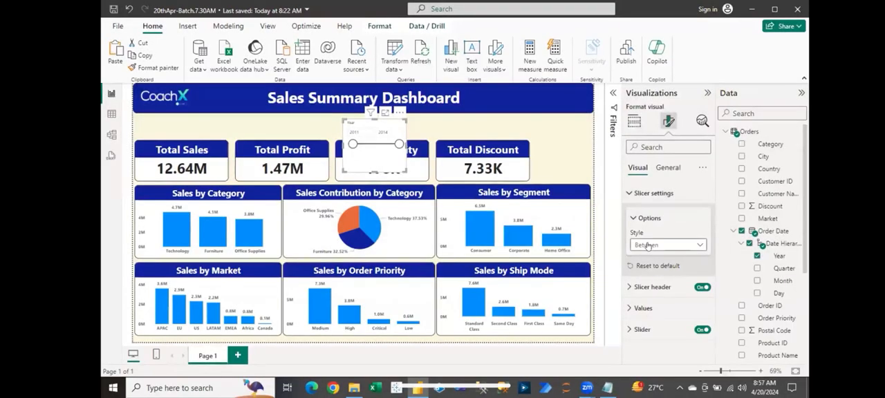
{"action": "left_click", "coordinate": [647, 246]}
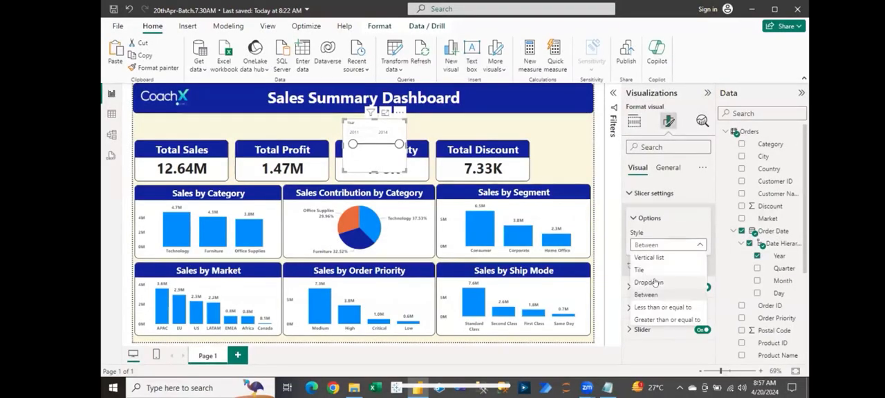
{"action": "left_click", "coordinate": [649, 282]}
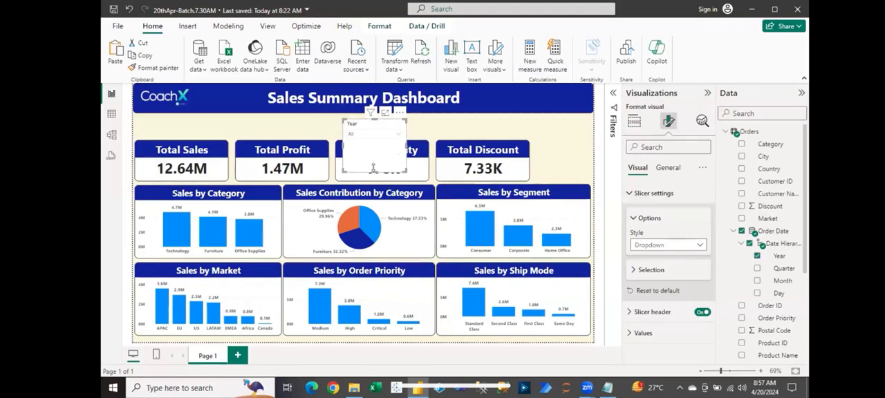
{"action": "left_click_drag", "start_coordinate": [373, 168], "coordinate": [158, 122]}
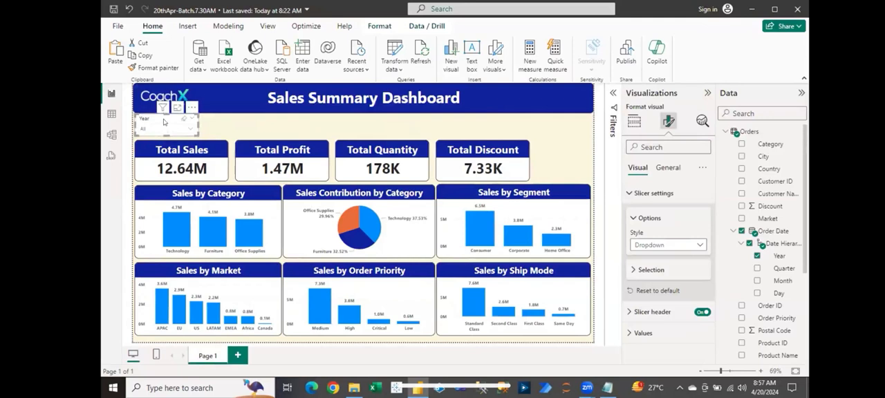
- Enable the Year slicer's visual border and set its rounded corners to 11 px
{"action": "left_click", "coordinate": [668, 168]}
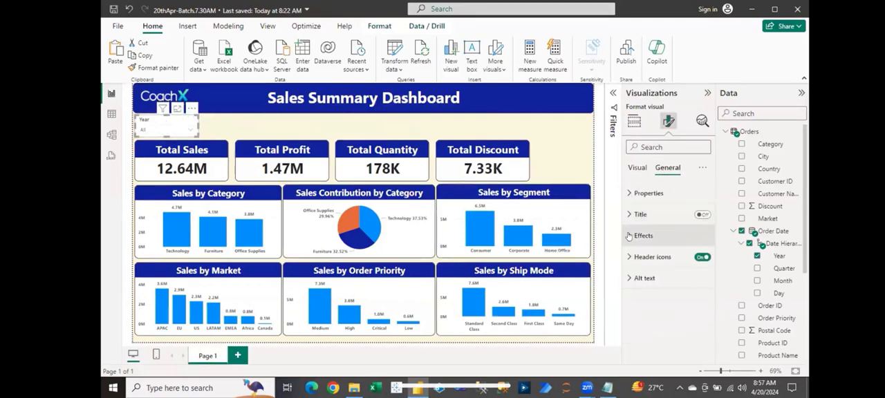
{"action": "left_click", "coordinate": [638, 235]}
{"action": "left_click", "coordinate": [698, 345]}
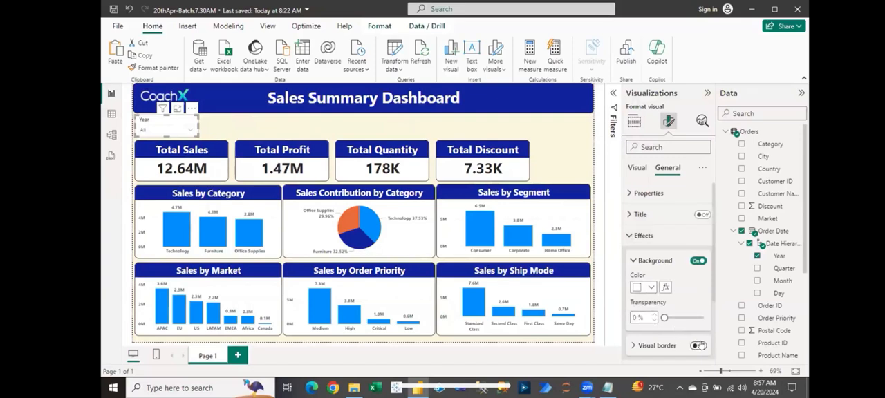
{"action": "left_click", "coordinate": [635, 345]}
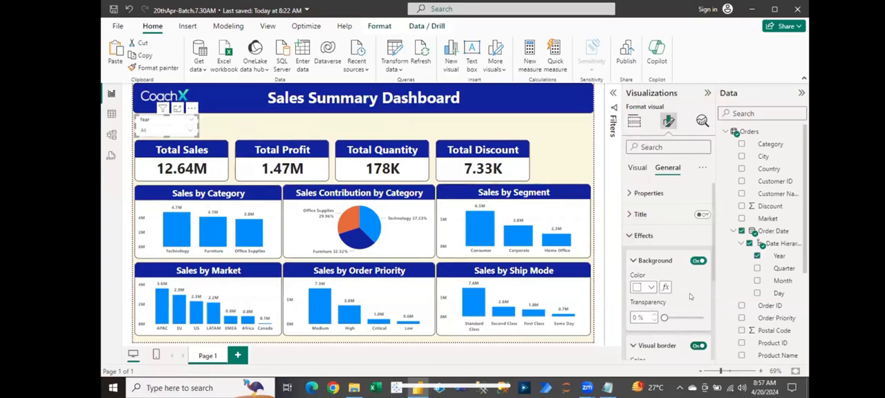
{"action": "scroll", "coordinate": [712, 296], "scroll_direction": "down", "scroll_amount": 1}
{"action": "scroll", "coordinate": [712, 296], "scroll_direction": "down", "scroll_amount": 3}
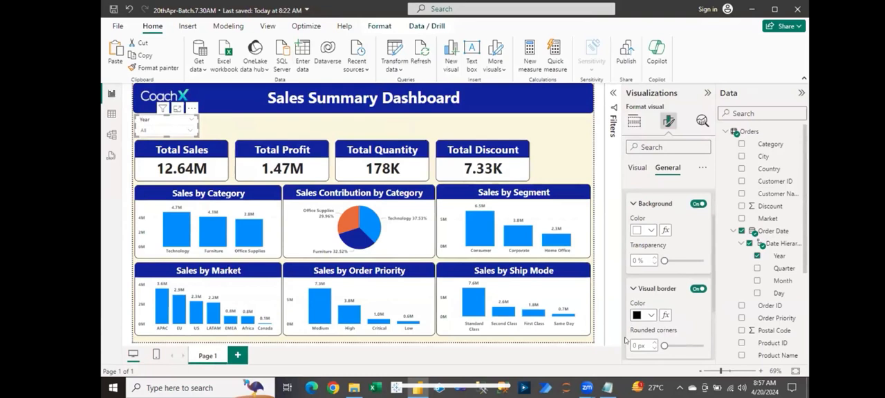
{"action": "left_click", "coordinate": [637, 344]}
{"action": "type", "text": "11"}
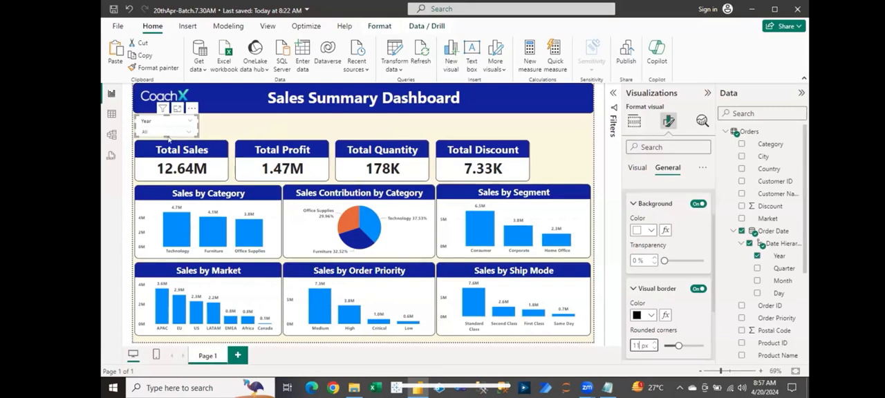
- Slightly increase the Year slicer's height and set its border's rounded corners to 15 px, undoing and redoing the corner change to compare
{"action": "left_click_drag", "start_coordinate": [168, 140], "coordinate": [166, 137]}
{"action": "key", "text": "Up"}
{"action": "key", "text": "Up"}
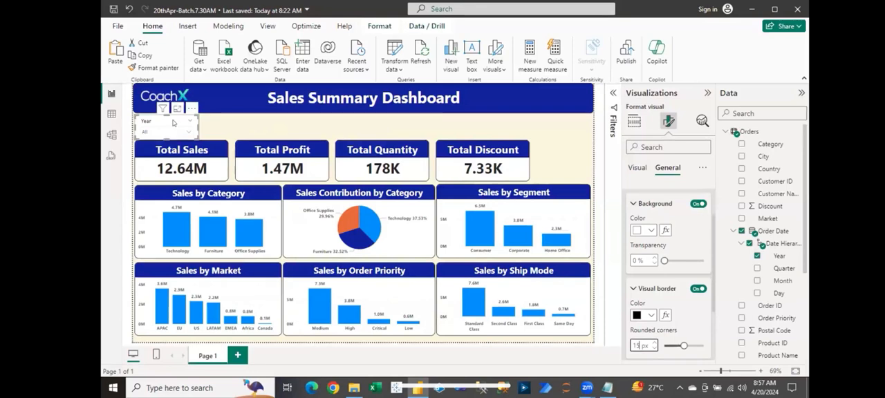
{"action": "left_click", "coordinate": [174, 123]}
{"action": "key", "text": "ctrl+z"}
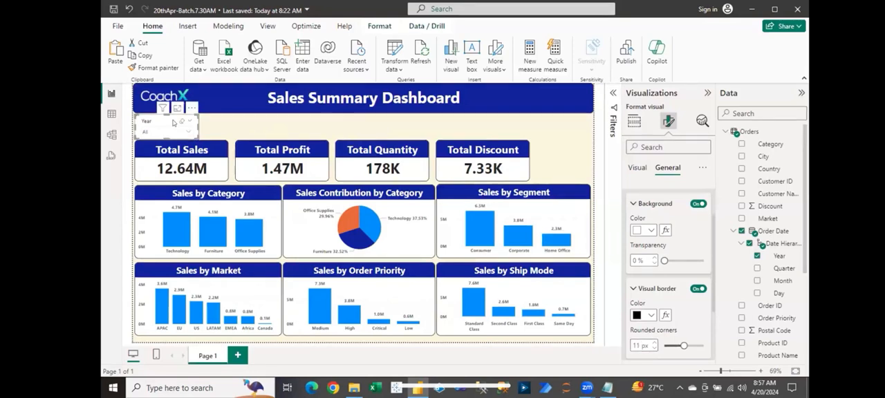
{"action": "key", "text": "ctrl+y"}
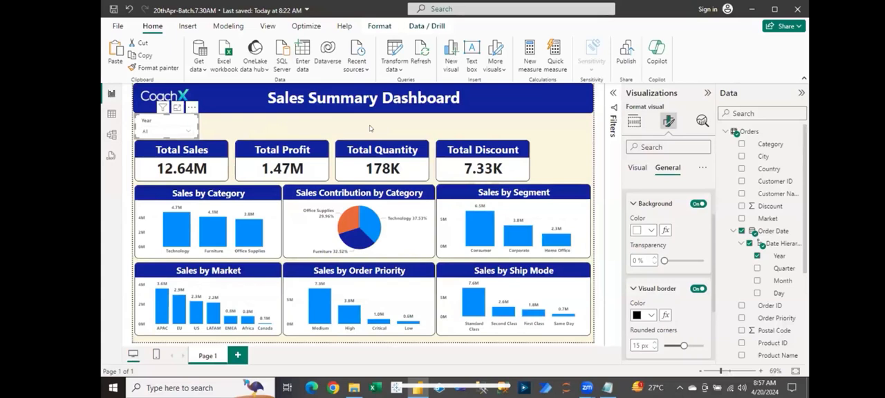
- Test the Year slicer by filtering the dashboard to 2011 and clearing that selection again
{"action": "left_click", "coordinate": [211, 137]}
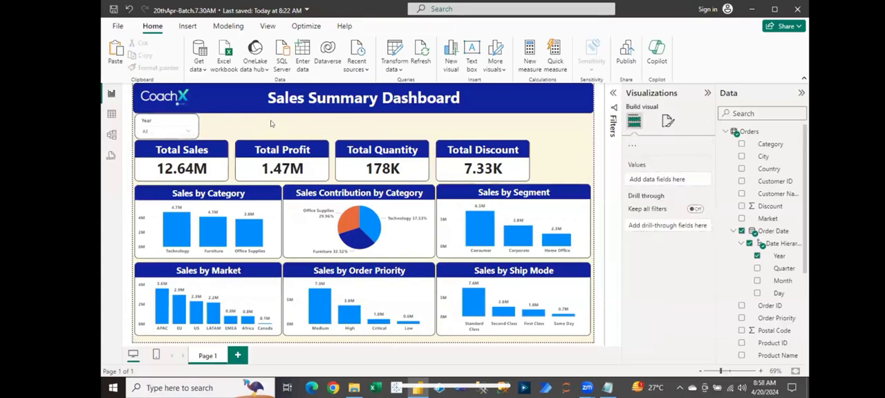
{"action": "left_click", "coordinate": [186, 133]}
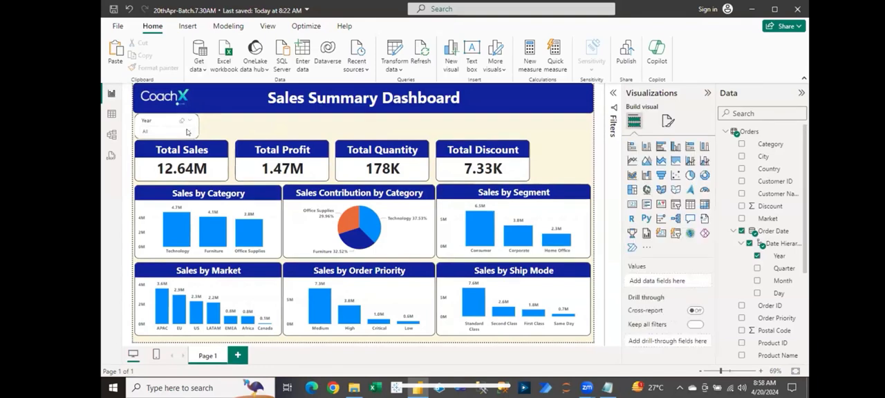
{"action": "left_click", "coordinate": [186, 132]}
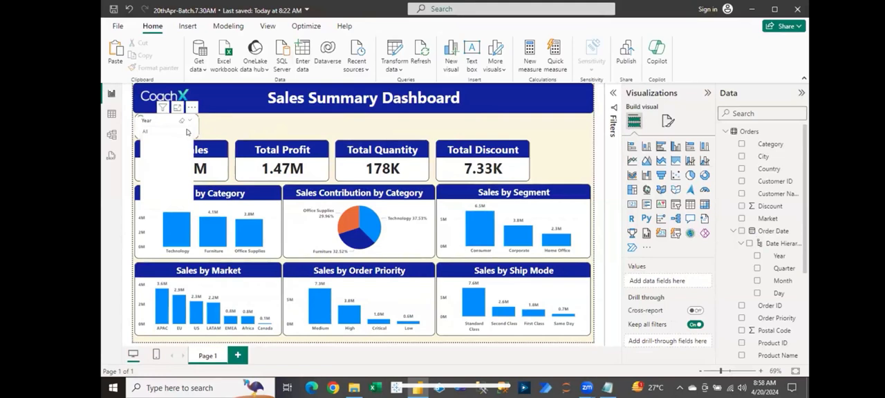
{"action": "left_click", "coordinate": [146, 141]}
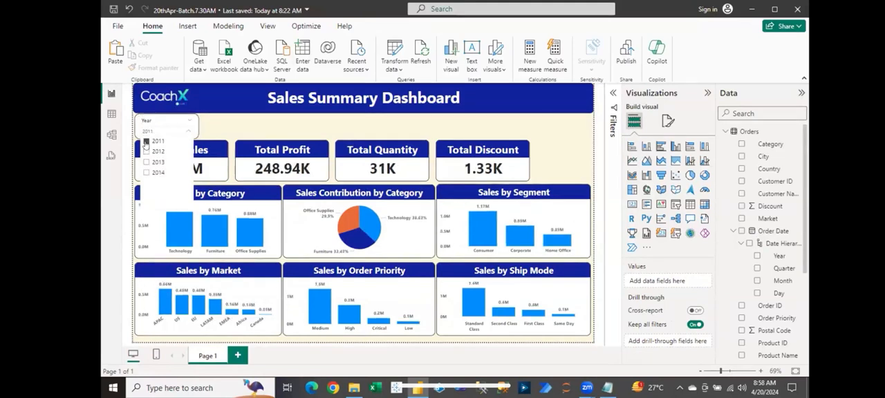
{"action": "left_click", "coordinate": [145, 142]}
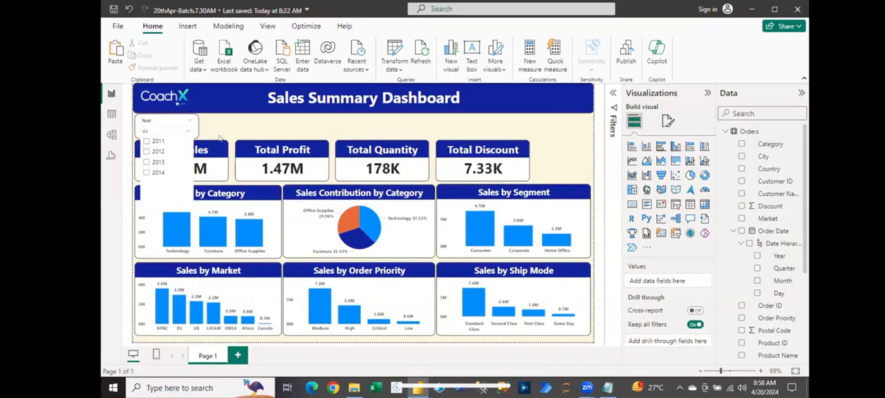
- Turn off the multi-select with CTRL option in the Year slicer's selection settings
{"action": "left_click", "coordinate": [157, 126]}
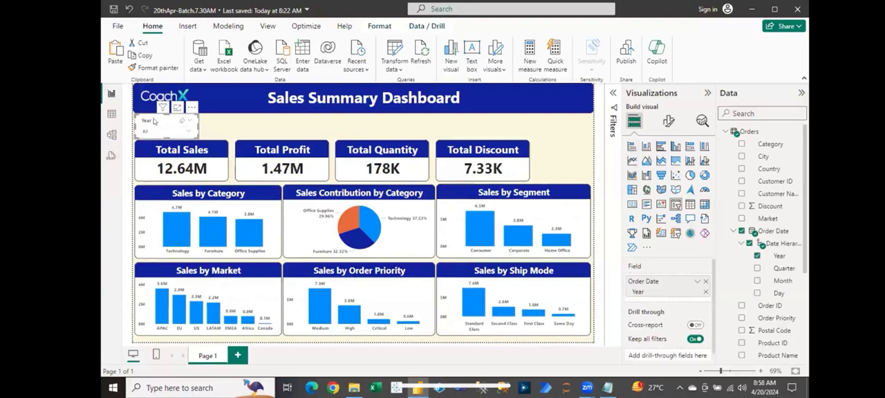
{"action": "left_click", "coordinate": [667, 121]}
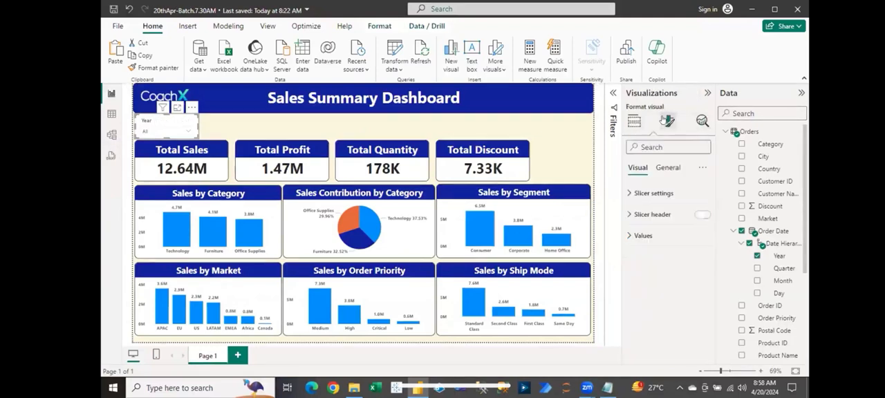
{"action": "left_click", "coordinate": [631, 194]}
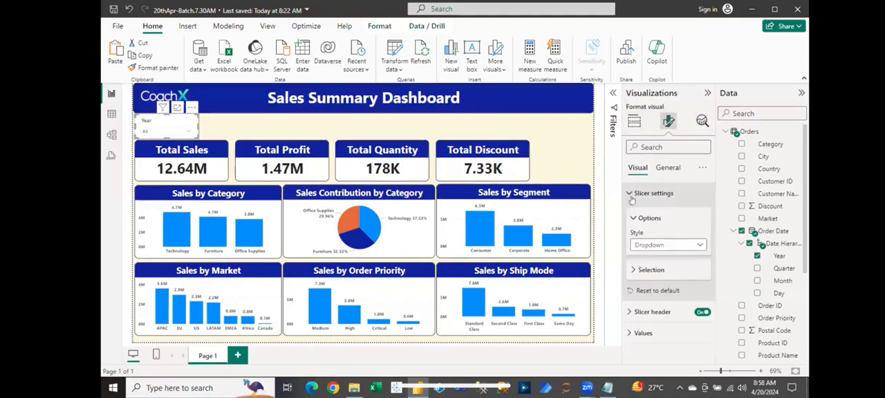
{"action": "left_click", "coordinate": [647, 271]}
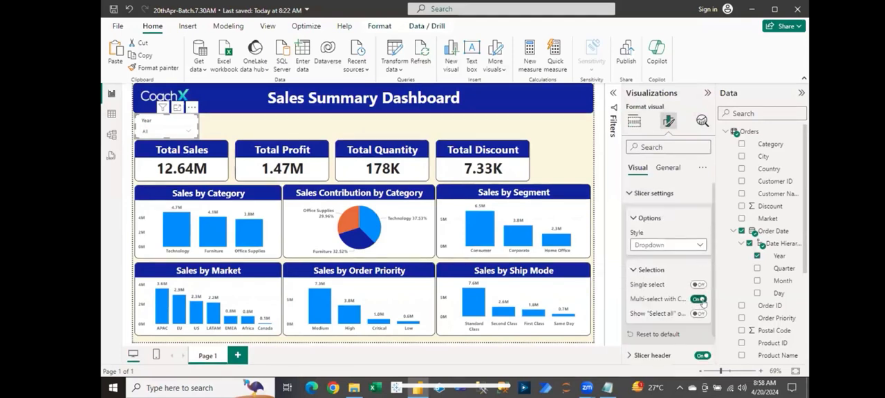
{"action": "left_click", "coordinate": [699, 299]}
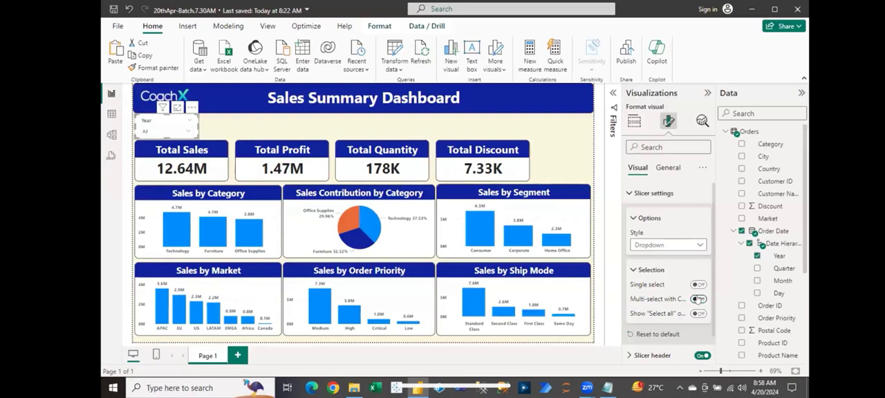
- Test multiple selection in the Year slicer with 2011 and 2012, and clear both years again
{"action": "left_click", "coordinate": [189, 131]}
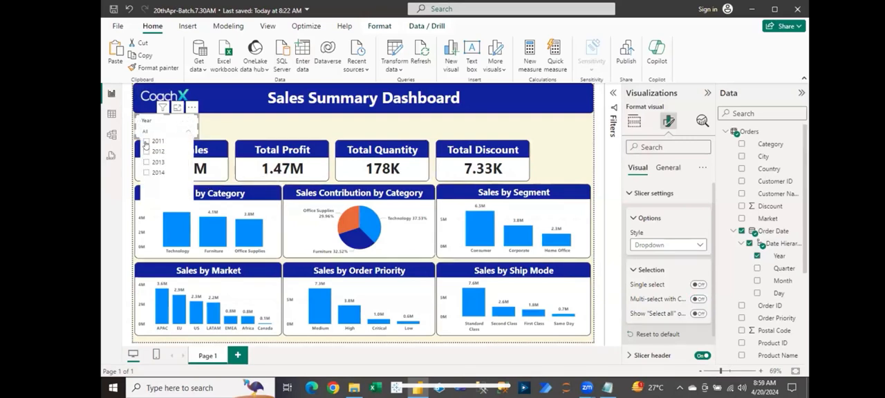
{"action": "left_click", "coordinate": [146, 141]}
{"action": "left_click", "coordinate": [146, 151]}
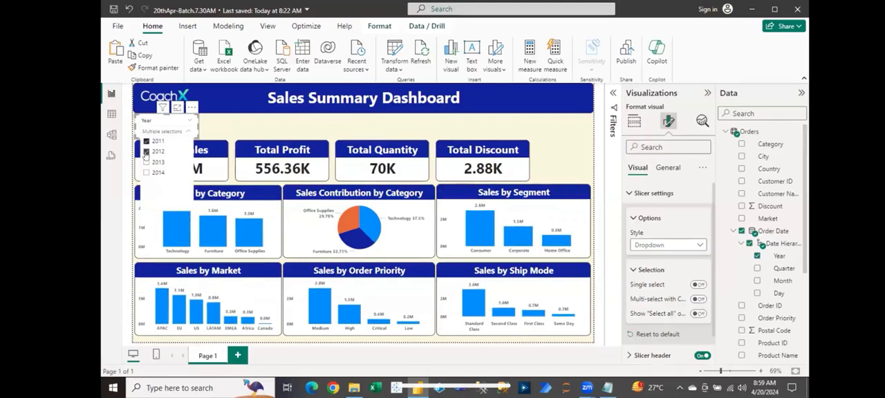
{"action": "left_click", "coordinate": [146, 152]}
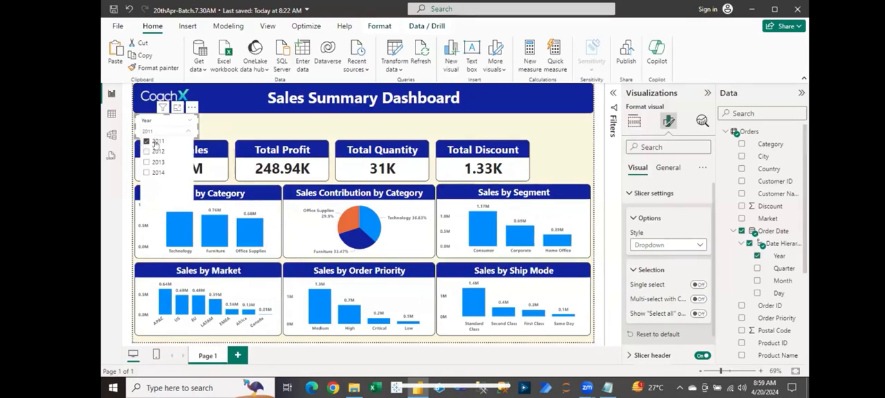
{"action": "left_click", "coordinate": [156, 142]}
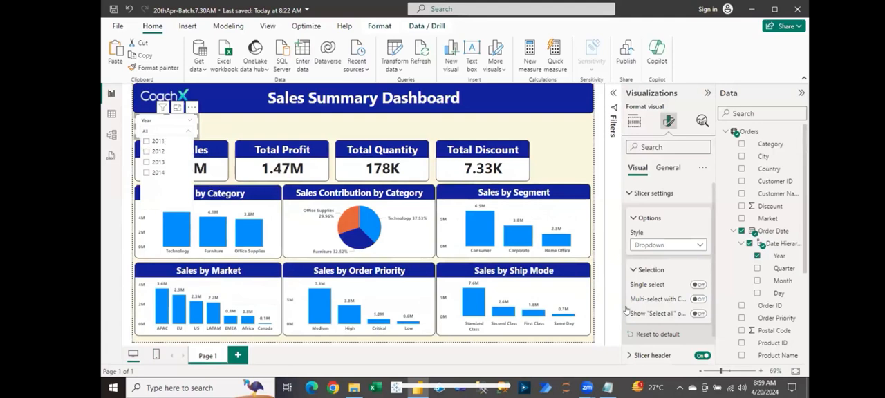
- Enable the "Select all" option for the Year slicer and open its dropdown list to check it
{"action": "left_click", "coordinate": [701, 316]}
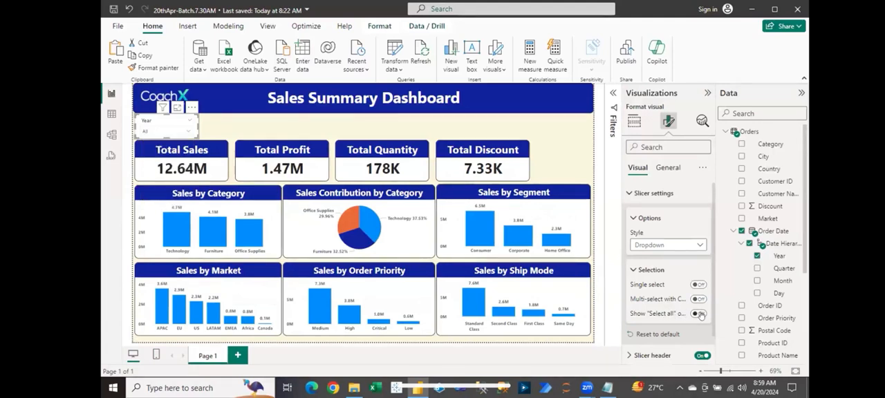
{"action": "left_click", "coordinate": [702, 316]}
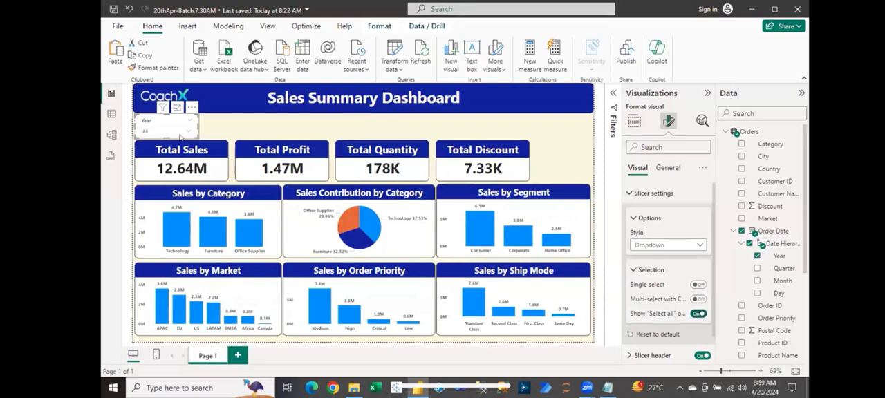
{"action": "left_click", "coordinate": [186, 131]}
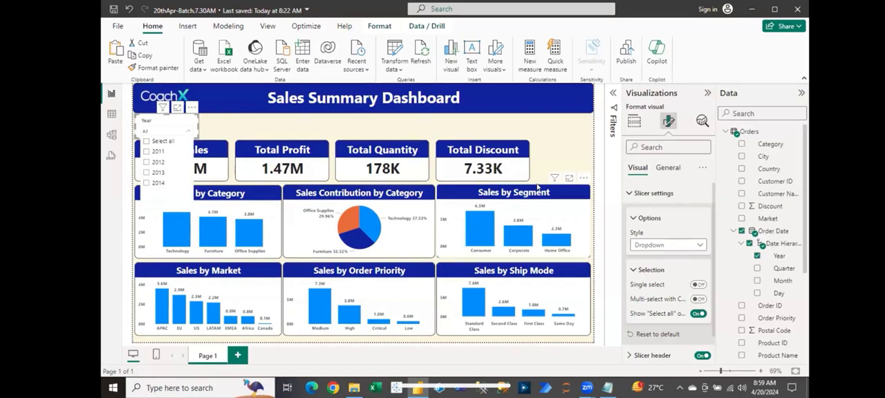
- Temporarily enable Single select for the Year slicer, check its year list, and disable the option with 2011 left selected
{"action": "left_click", "coordinate": [698, 285]}
{"action": "left_click", "coordinate": [698, 284]}
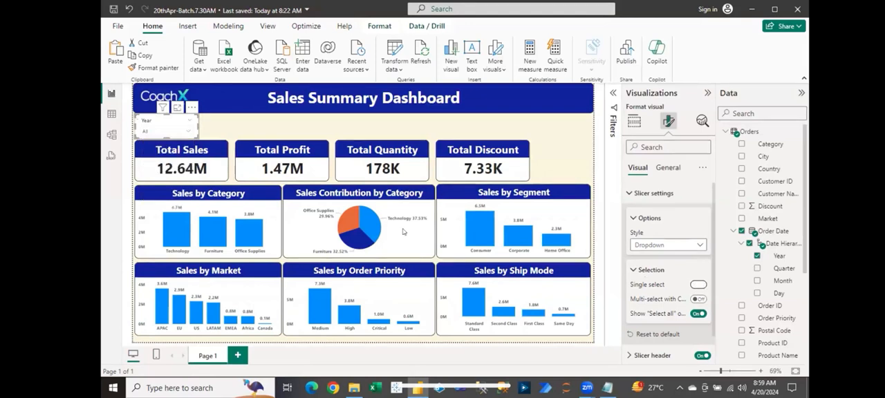
{"action": "left_click", "coordinate": [177, 131]}
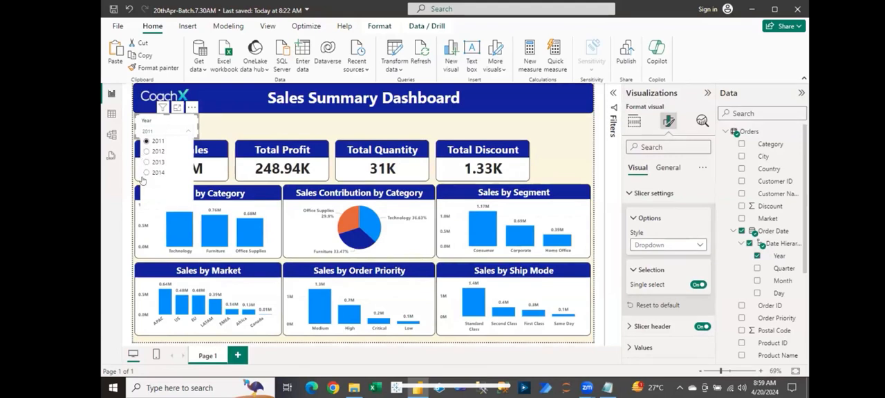
{"action": "left_click", "coordinate": [698, 285]}
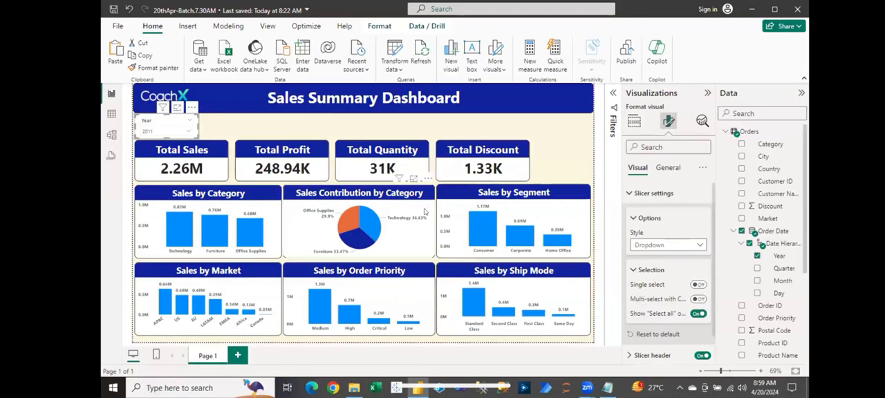
{"action": "left_click", "coordinate": [240, 131]}
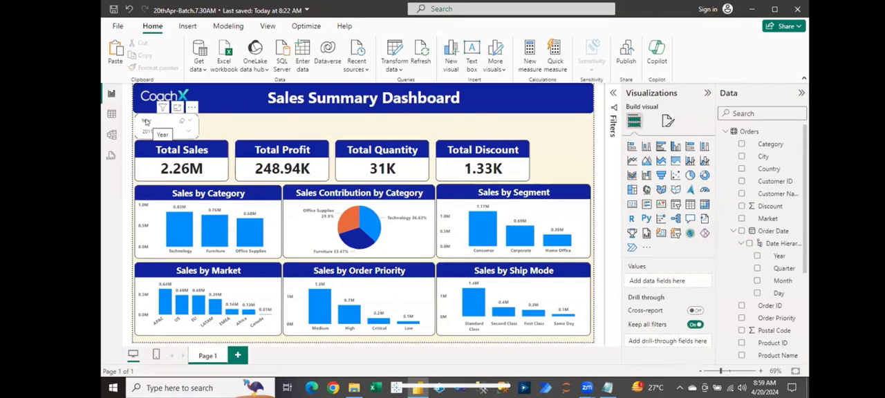
- Duplicate the Year slicer into the space beside it and switch the copy's field to the Quarter level of Order Date
{"action": "left_click", "coordinate": [146, 122]}
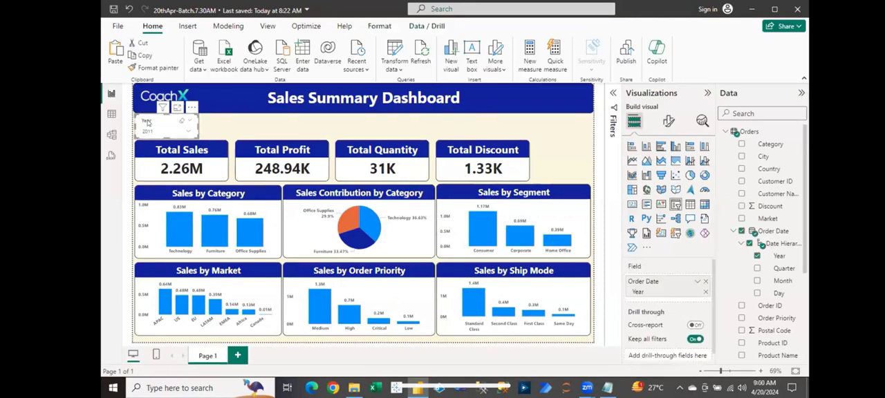
{"action": "key", "text": "ctrl+v"}
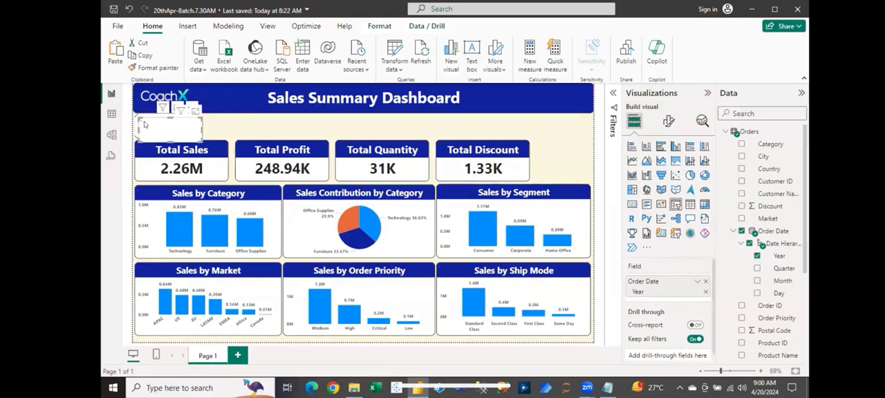
{"action": "left_click_drag", "start_coordinate": [162, 123], "coordinate": [214, 121]}
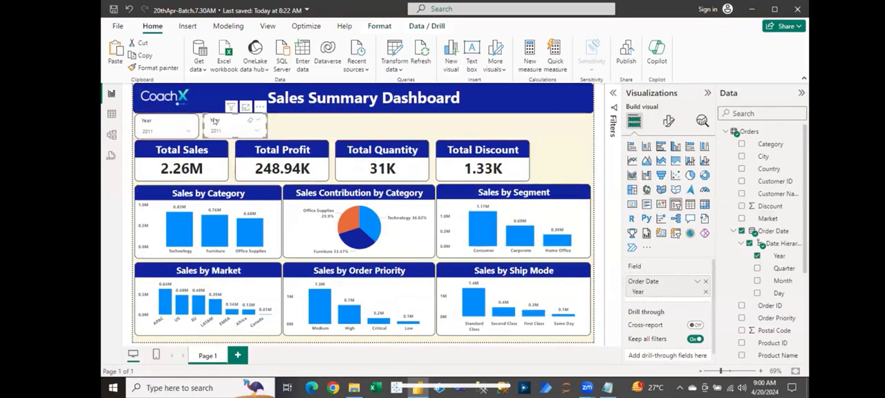
{"action": "left_click", "coordinate": [704, 294]}
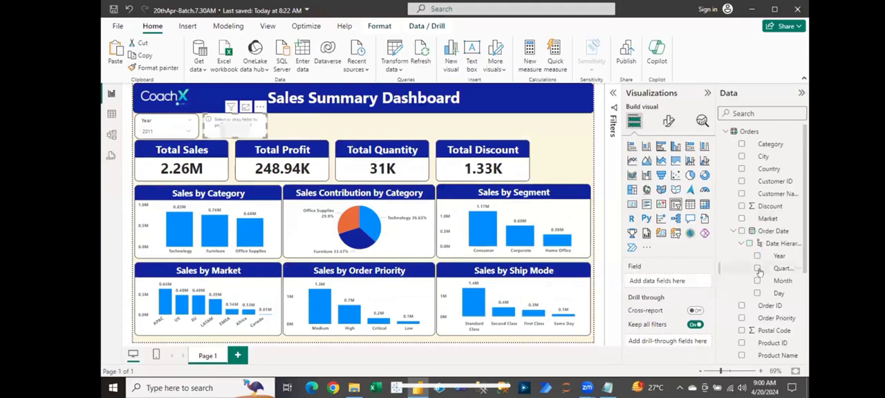
{"action": "left_click", "coordinate": [757, 269]}
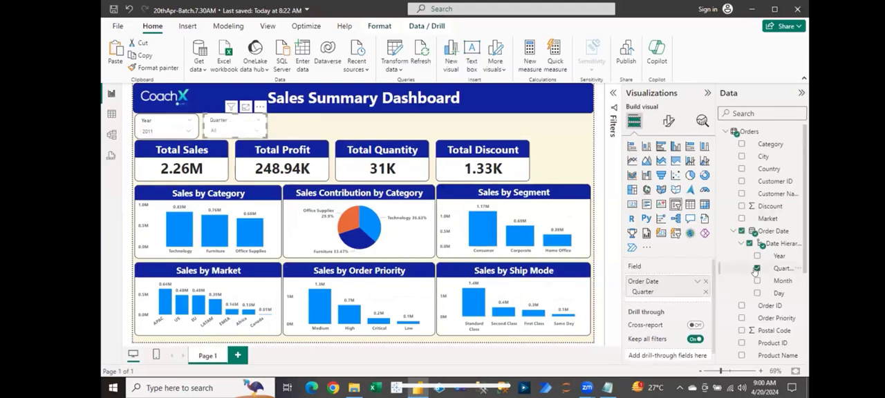
{"action": "left_click", "coordinate": [255, 131]}
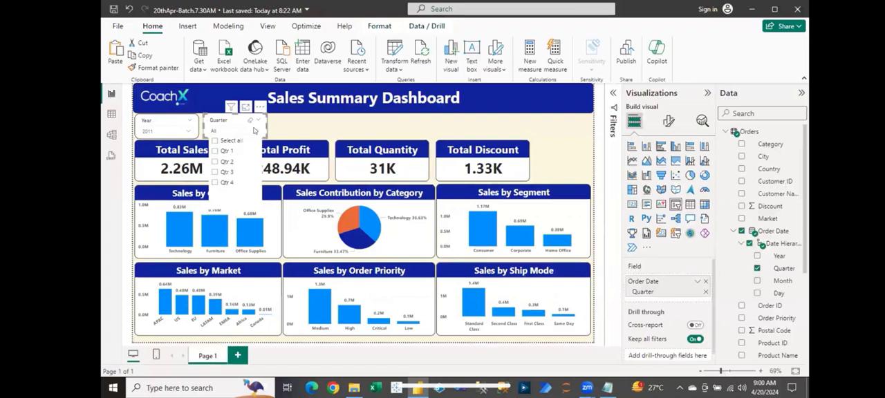
{"action": "left_click", "coordinate": [255, 130]}
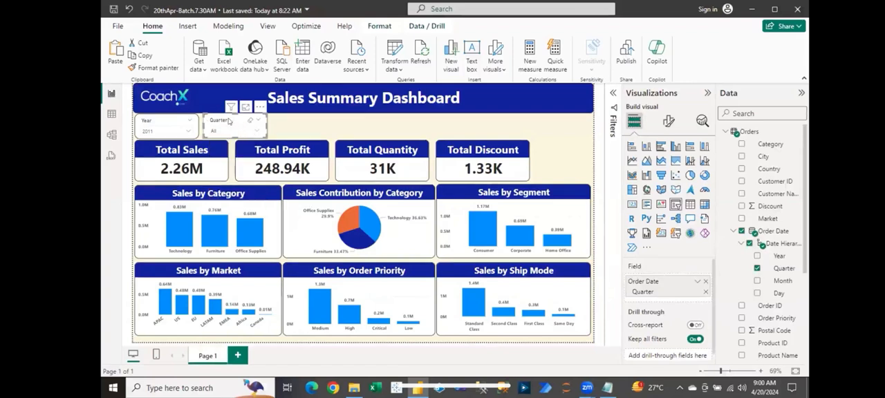
- Duplicate the Quarter slicer into the space beside it and switch the copy's field to the Month level of Order Date
{"action": "key", "text": "ctrl+v"}
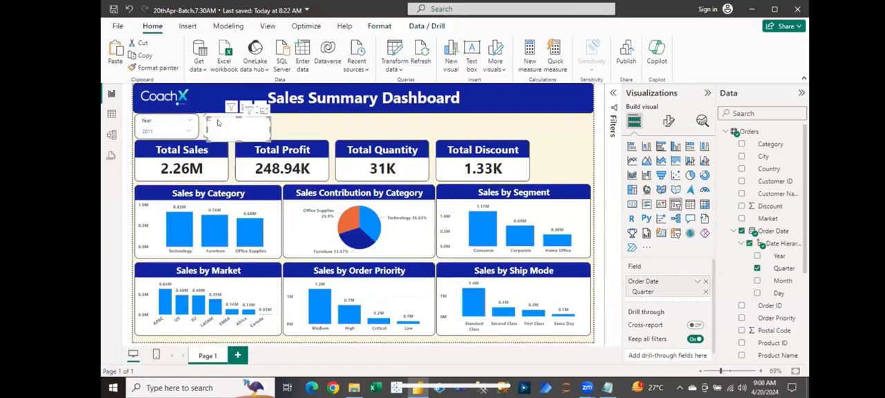
{"action": "left_click_drag", "start_coordinate": [219, 122], "coordinate": [283, 121]}
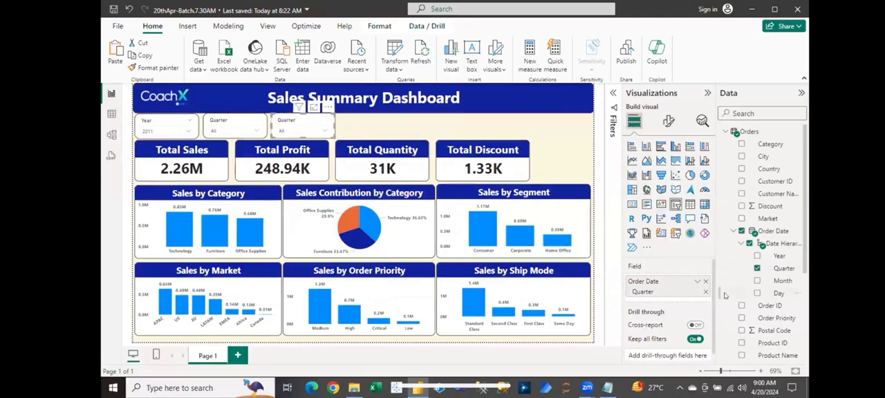
{"action": "left_click", "coordinate": [756, 270]}
{"action": "left_click", "coordinate": [756, 281]}
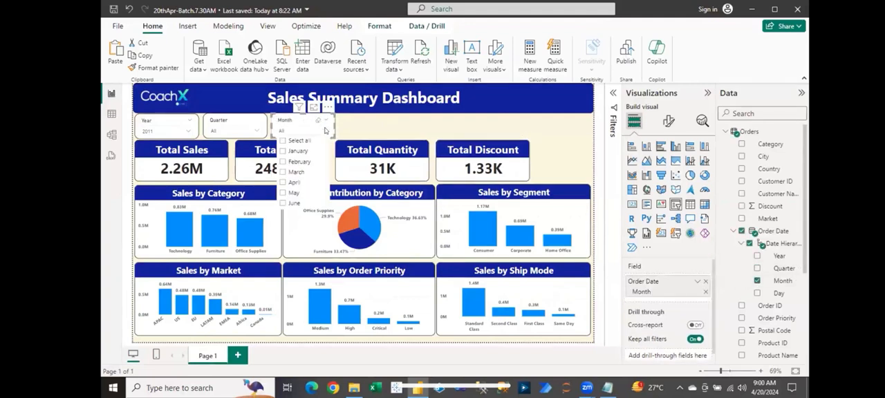
{"action": "left_click", "coordinate": [361, 124]}
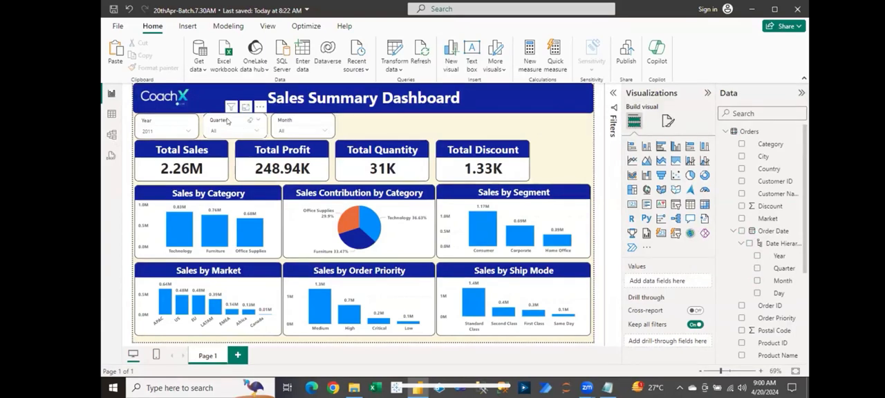
{"action": "left_click", "coordinate": [228, 121]}
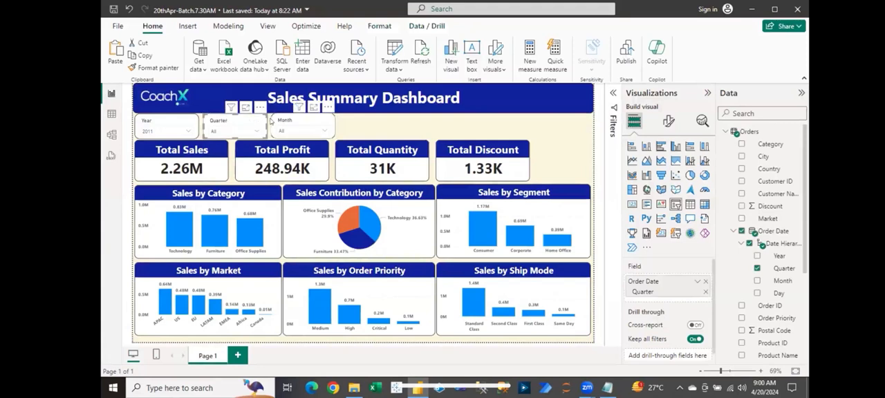
{"action": "left_click", "coordinate": [273, 123]}
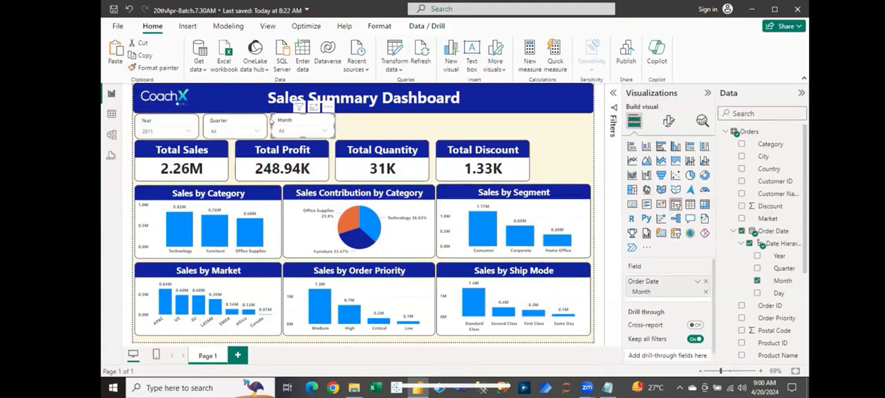
{"action": "left_click", "coordinate": [349, 130]}
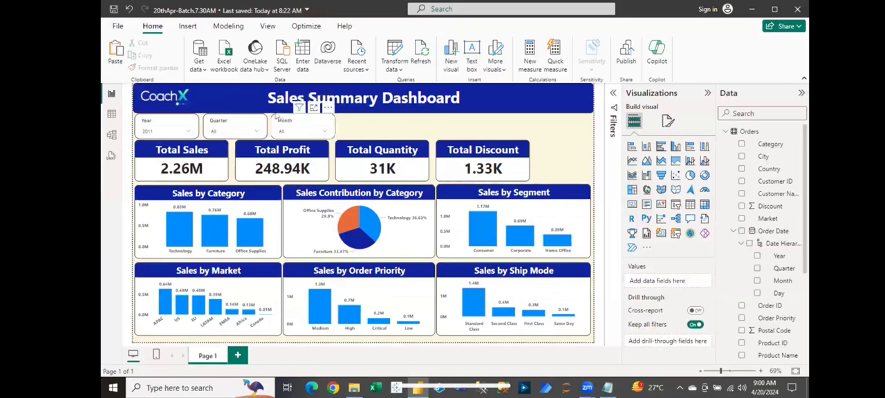
- Review the Year slicer's style and selection options in its slicer settings
{"action": "left_click", "coordinate": [166, 125]}
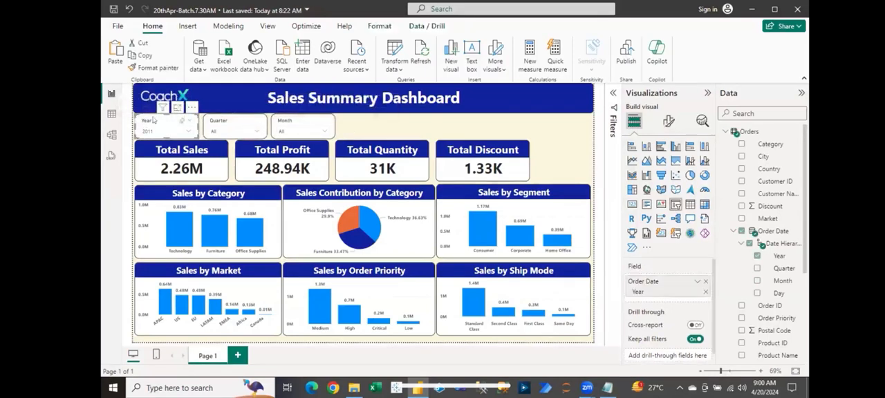
{"action": "left_click", "coordinate": [668, 121]}
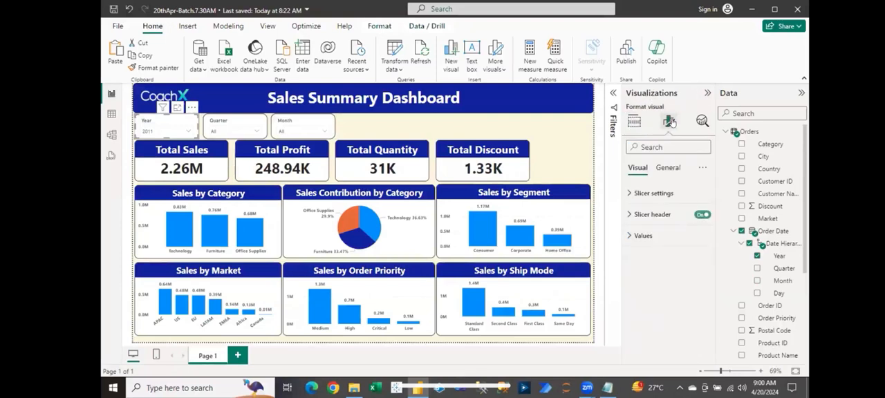
{"action": "left_click", "coordinate": [650, 194]}
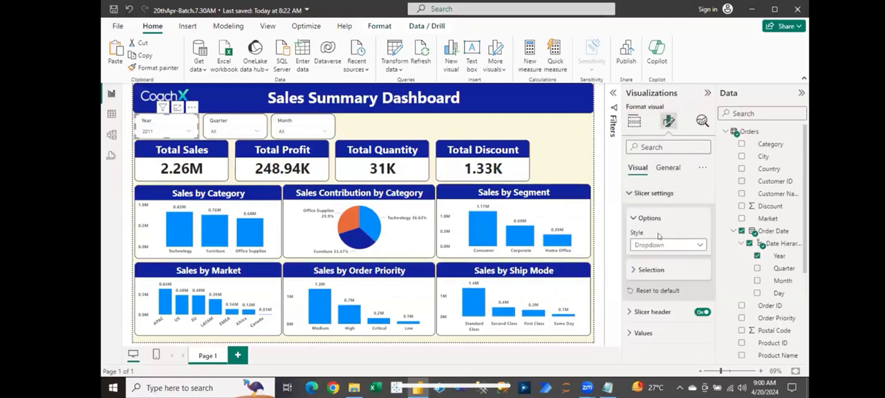
{"action": "left_click", "coordinate": [648, 269]}
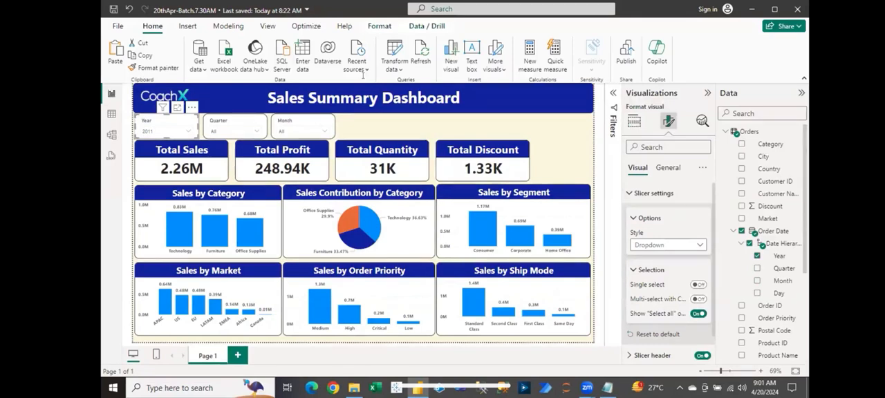
{"action": "left_click", "coordinate": [634, 121]}
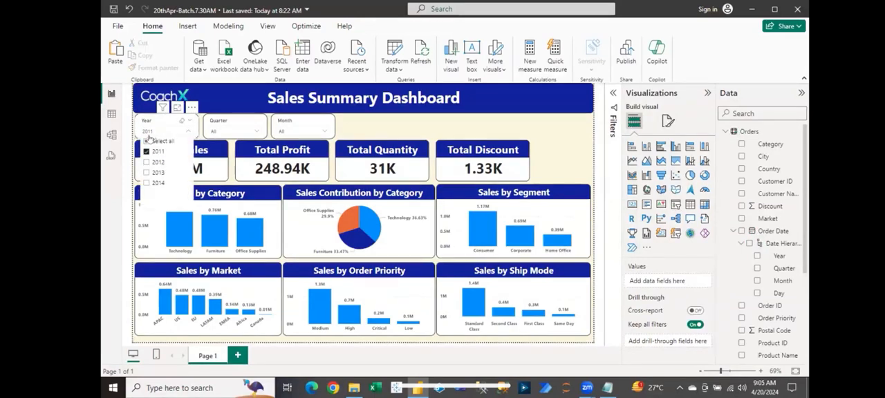
- Clear the 2011 filter in the Year slicer by selecting all years and deselecting them again
{"action": "left_click", "coordinate": [146, 141]}
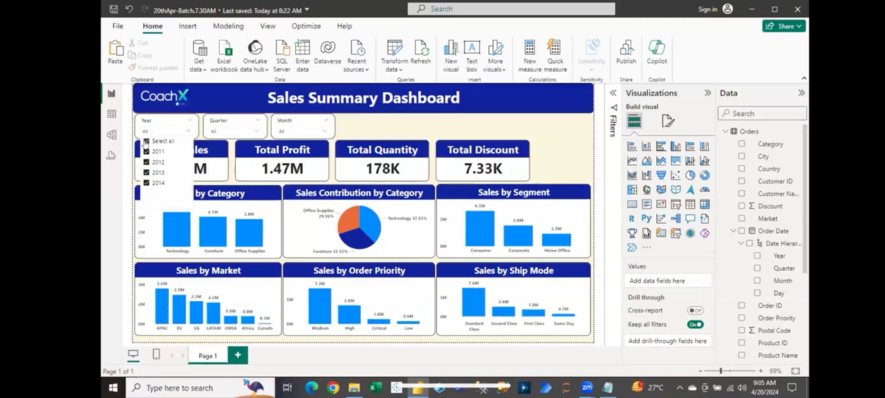
{"action": "left_click", "coordinate": [146, 141]}
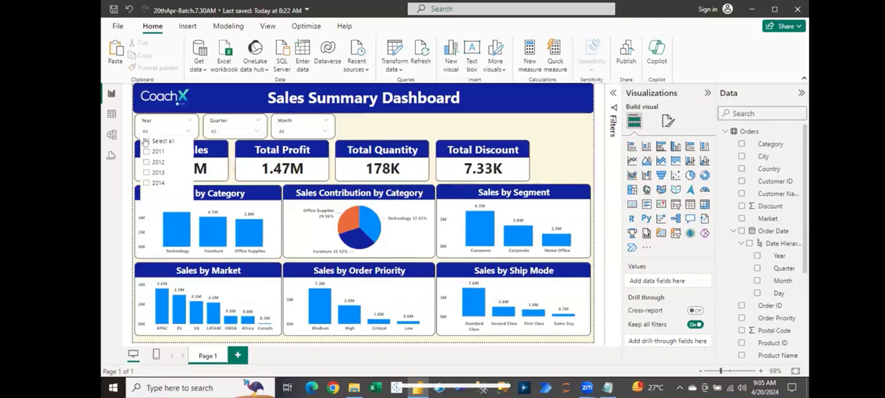
{"action": "left_click", "coordinate": [405, 131]}
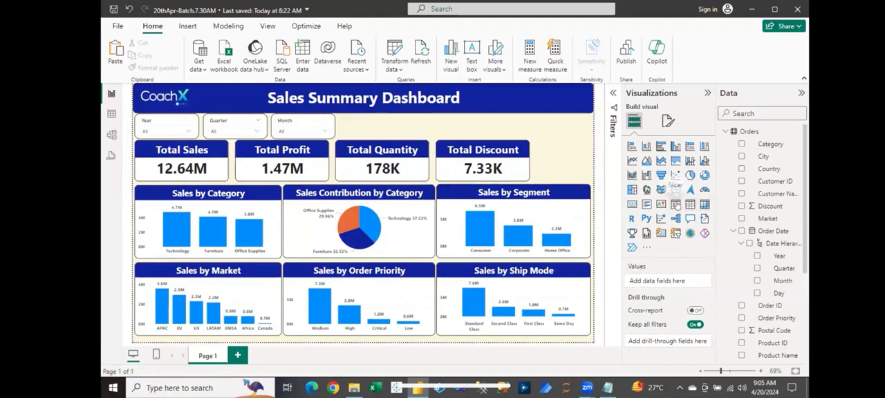
- Add a new slicer on the full Order Date field and set its style to Dropdown
{"action": "left_click", "coordinate": [679, 205]}
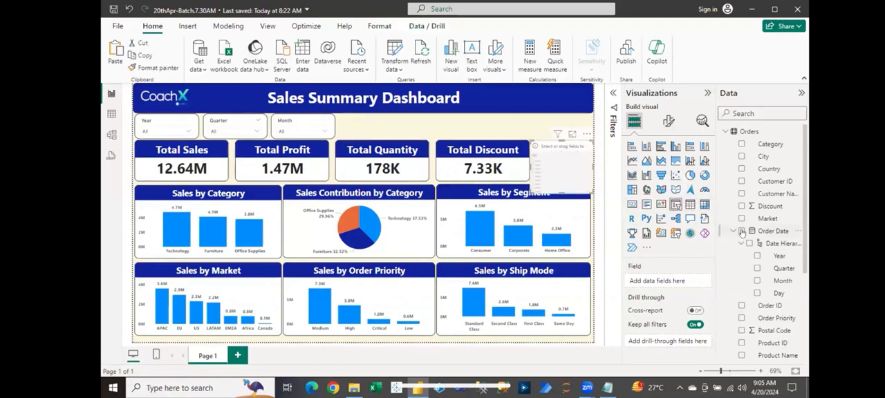
{"action": "left_click", "coordinate": [742, 232]}
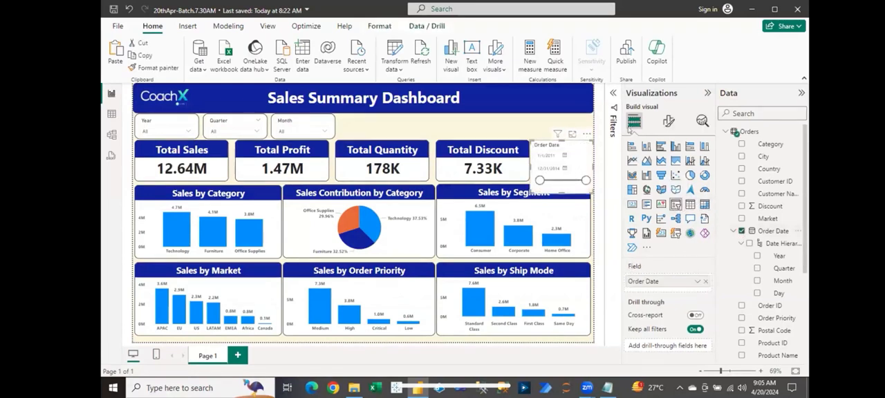
{"action": "left_click", "coordinate": [668, 121]}
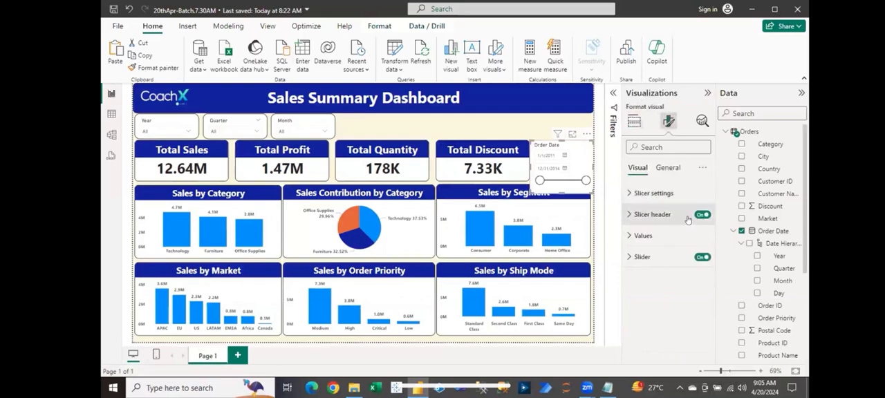
{"action": "left_click", "coordinate": [643, 216]}
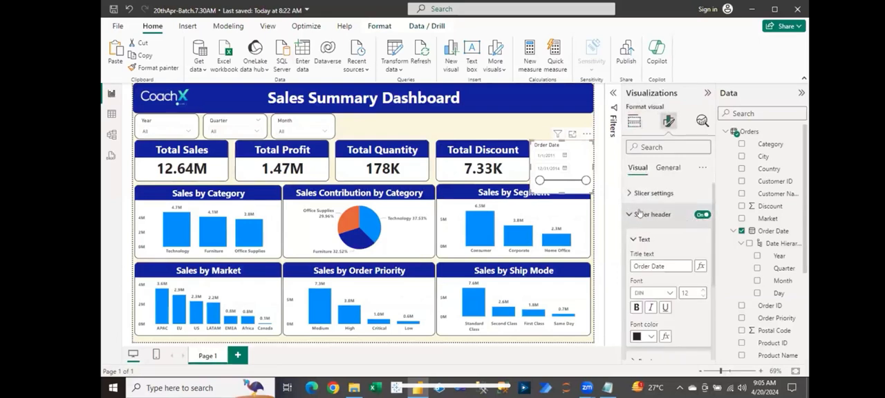
{"action": "left_click", "coordinate": [639, 213]}
{"action": "left_click", "coordinate": [638, 195]}
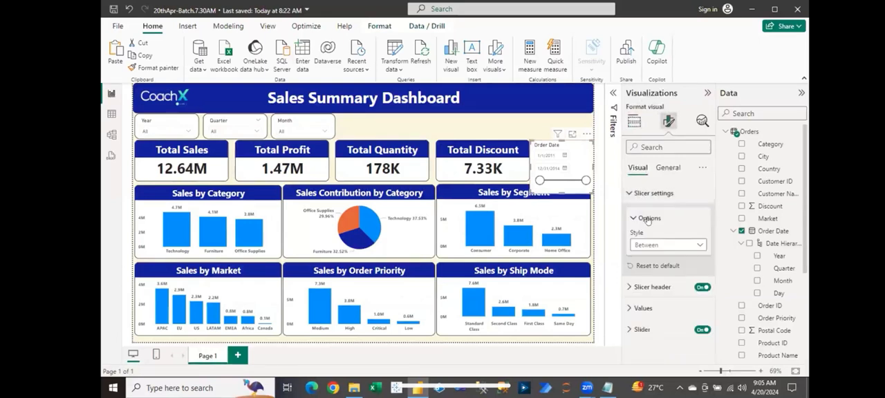
{"action": "left_click", "coordinate": [655, 245]}
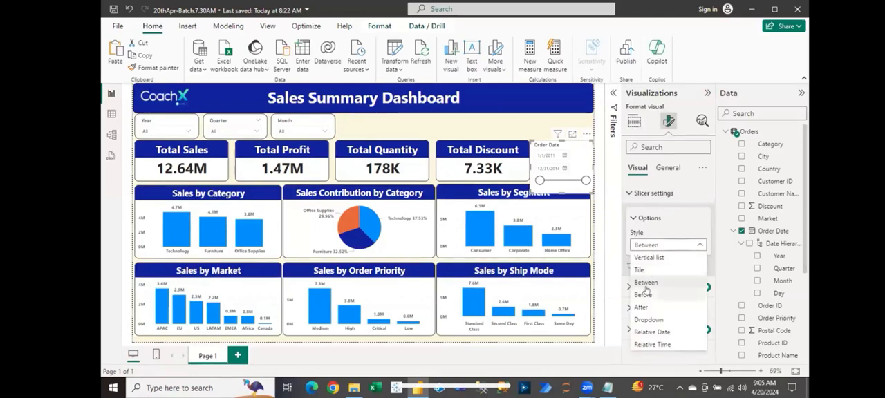
{"action": "left_click", "coordinate": [650, 318]}
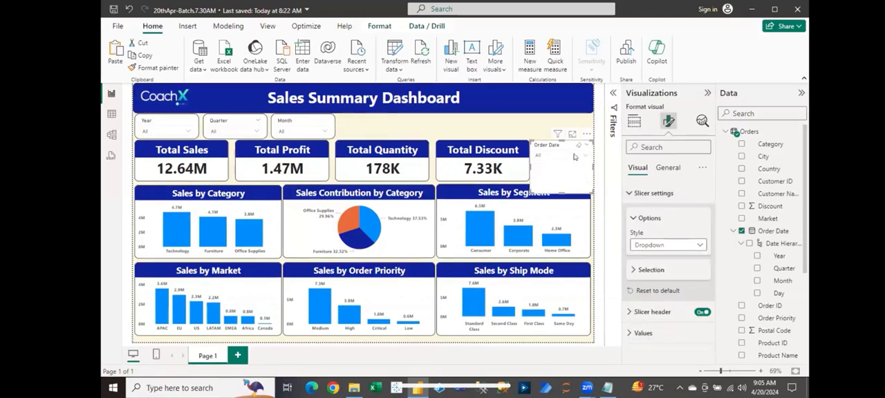
- Widen the Order Date slicer to read its list of dates, and replace its field with the Year level
{"action": "left_click", "coordinate": [574, 156]}
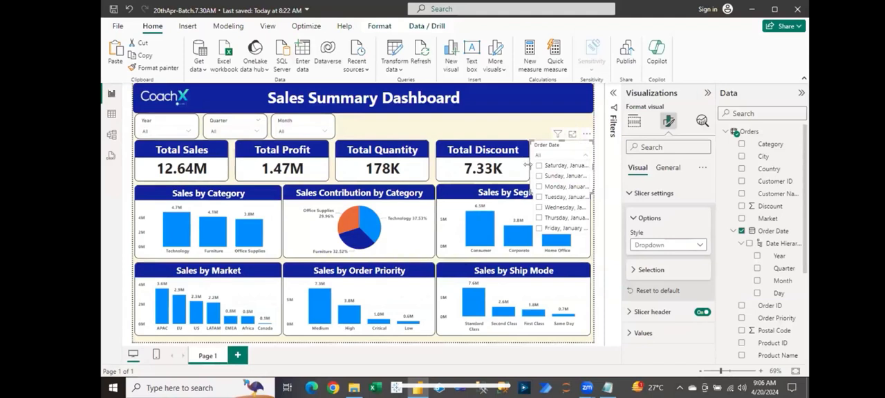
{"action": "left_click_drag", "start_coordinate": [527, 164], "coordinate": [509, 166]}
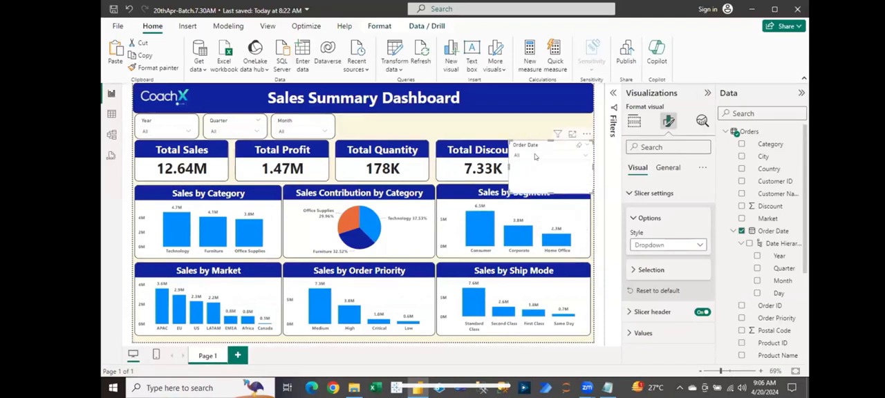
{"action": "left_click", "coordinate": [535, 156]}
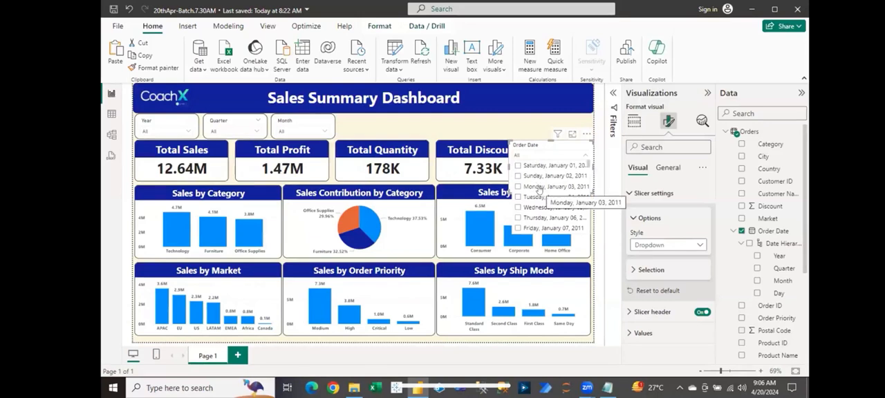
{"action": "left_click", "coordinate": [740, 231]}
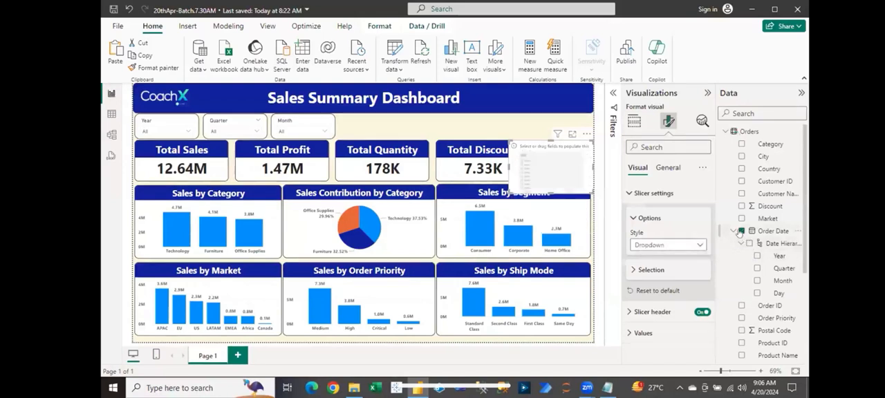
{"action": "left_click", "coordinate": [757, 256]}
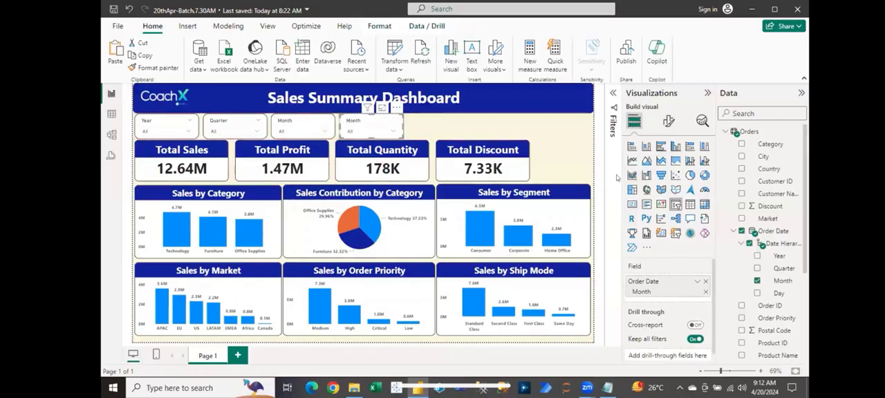
- Replace the field of the duplicated Month slicer with Country
{"action": "left_click", "coordinate": [705, 283]}
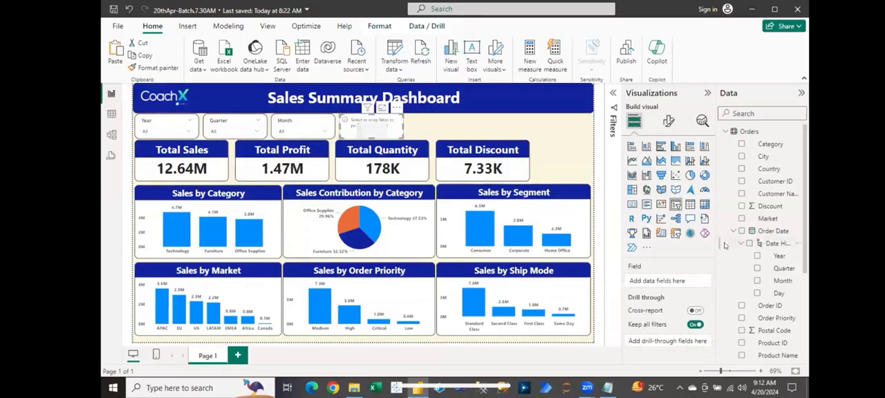
{"action": "left_click", "coordinate": [740, 169]}
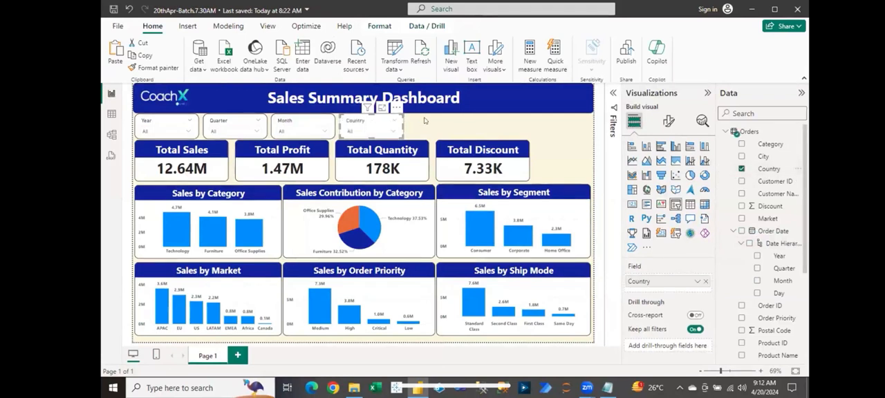
- Duplicate the Country slicer into the space beside it and switch the copy's field to Sub-Category
{"action": "key", "text": "ctrl+c"}
{"action": "key", "text": "ctrl+v"}
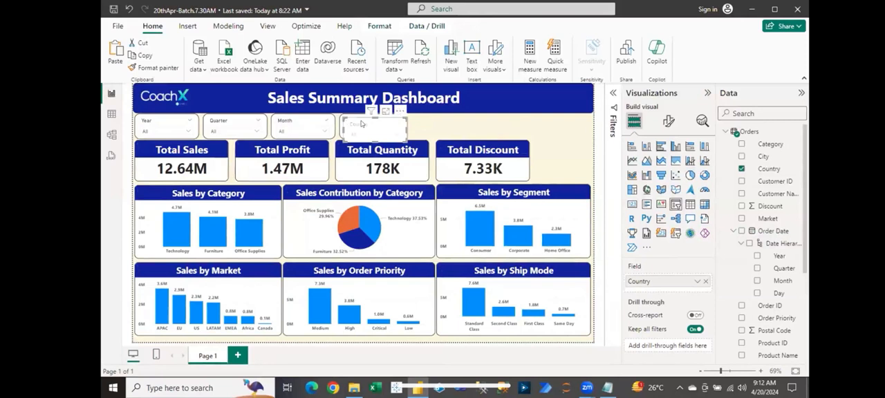
{"action": "left_click_drag", "start_coordinate": [361, 124], "coordinate": [429, 122]}
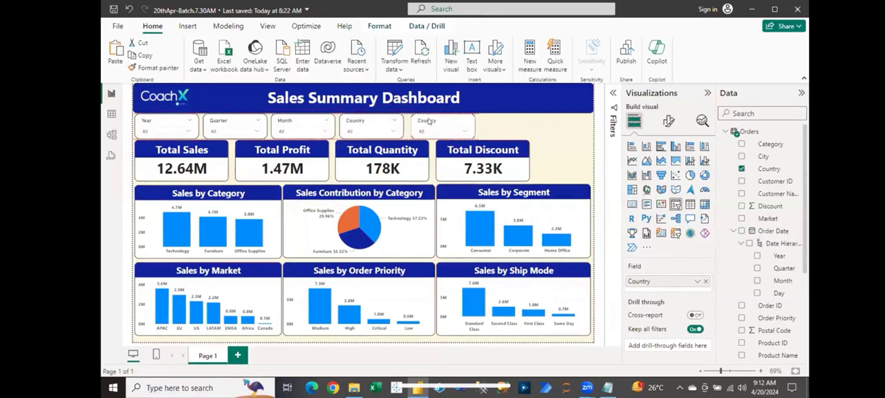
{"action": "left_click", "coordinate": [704, 281]}
{"action": "left_click_drag", "start_coordinate": [805, 257], "coordinate": [804, 339]}
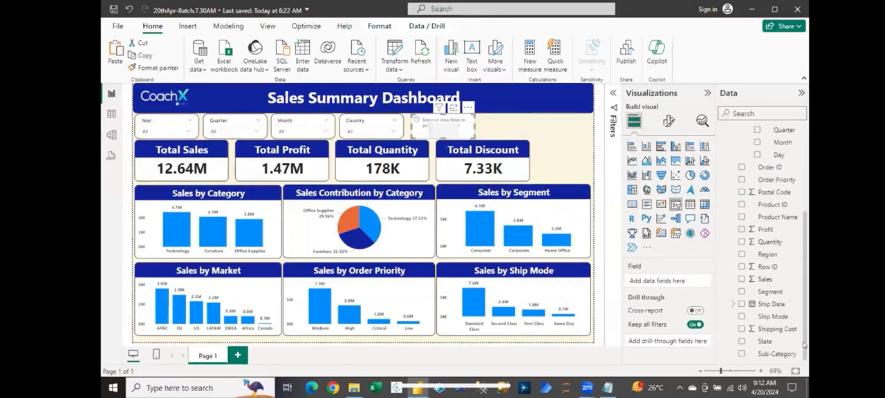
{"action": "left_click", "coordinate": [742, 353]}
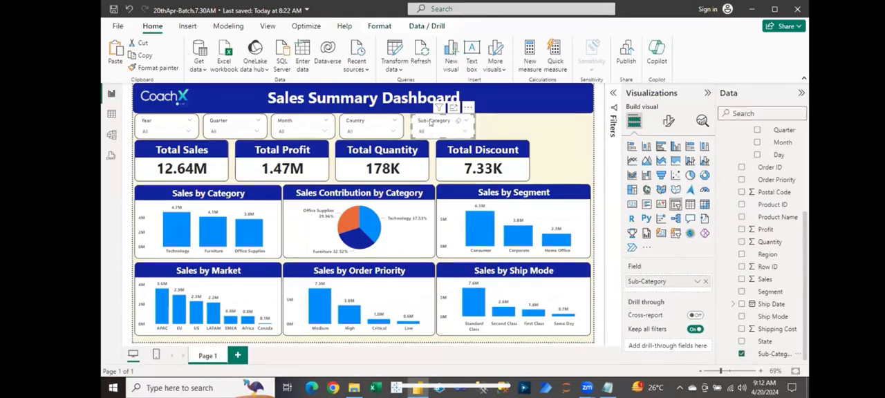
- Duplicate the Sub-Category slicer into the space beside it and switch the copy's field to State
{"action": "key", "text": "ctrl+c"}
{"action": "key", "text": "ctrl+v"}
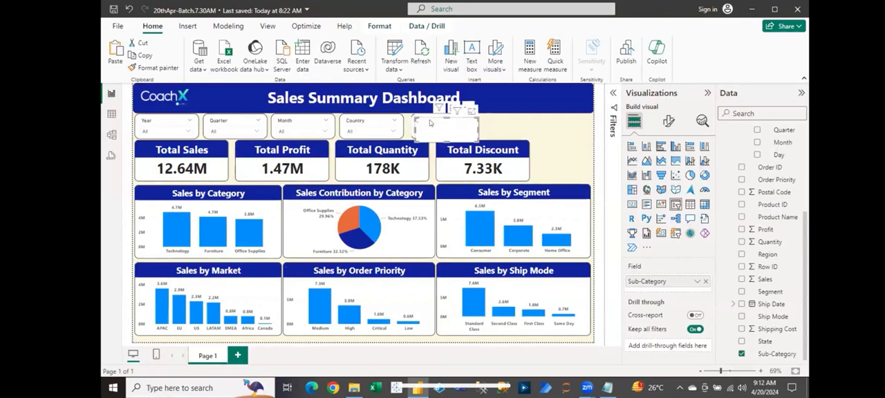
{"action": "left_click_drag", "start_coordinate": [428, 124], "coordinate": [495, 121]}
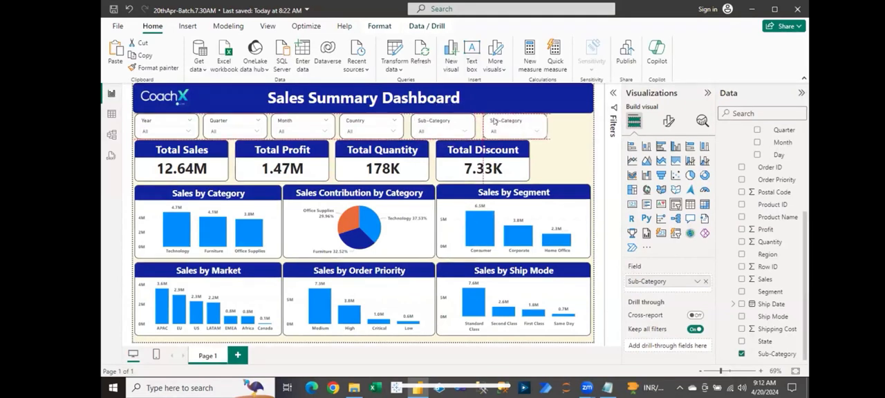
{"action": "left_click", "coordinate": [705, 282]}
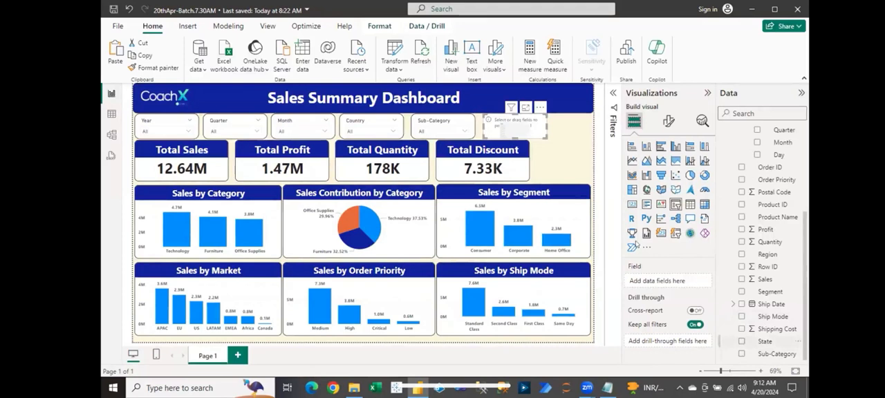
{"action": "left_click", "coordinate": [742, 342]}
{"action": "left_click", "coordinate": [446, 145]}
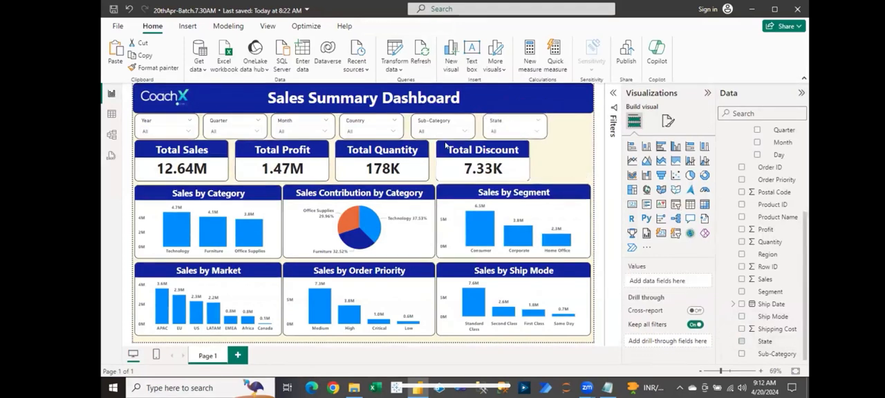
- Look through the list of countries in the Country slicer to see which values it offers
{"action": "left_click", "coordinate": [380, 132]}
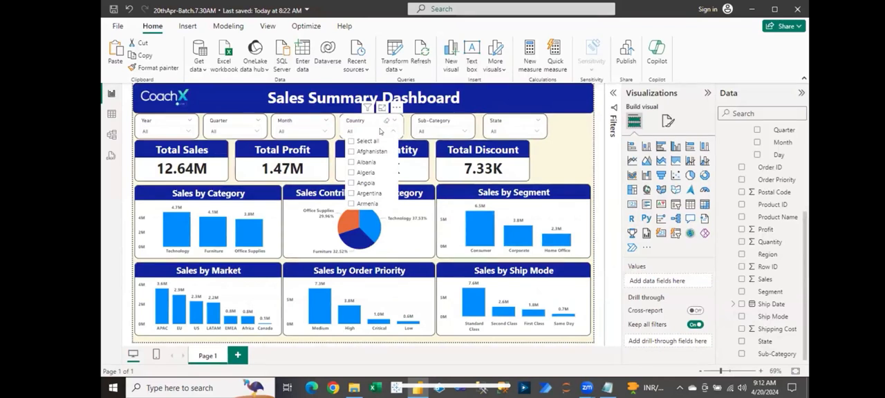
{"action": "left_click", "coordinate": [570, 146]}
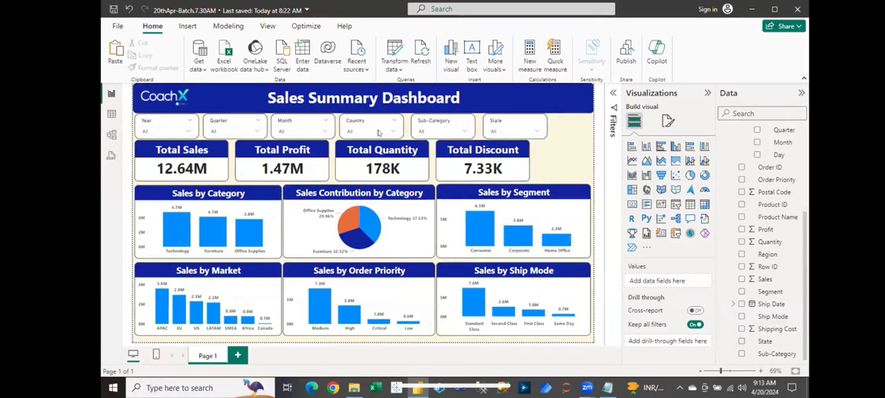
{"action": "left_click", "coordinate": [378, 132]}
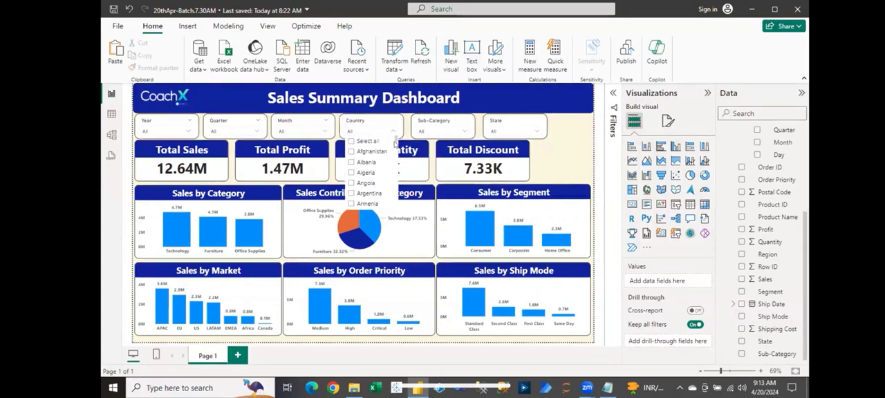
{"action": "scroll", "coordinate": [395, 150], "scroll_direction": "down", "scroll_amount": 3}
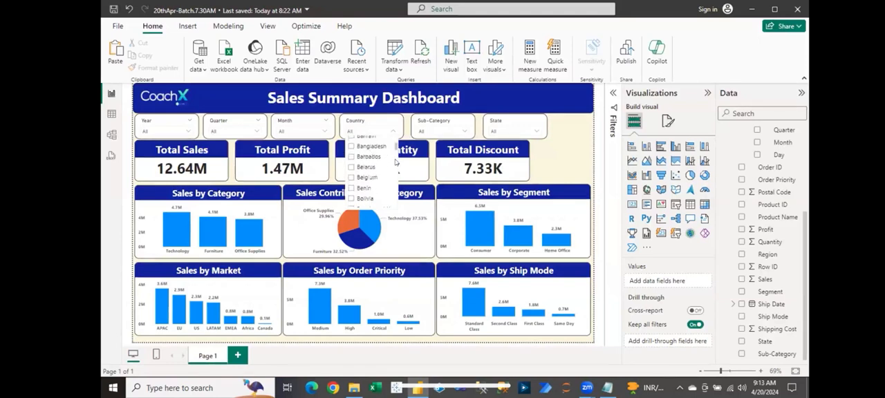
{"action": "scroll", "coordinate": [396, 158], "scroll_direction": "down", "scroll_amount": 3}
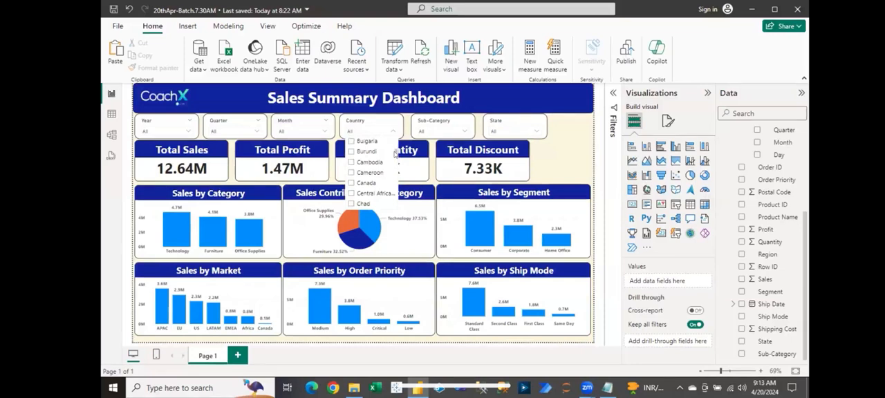
{"action": "scroll", "coordinate": [395, 154], "scroll_direction": "up", "scroll_amount": 5}
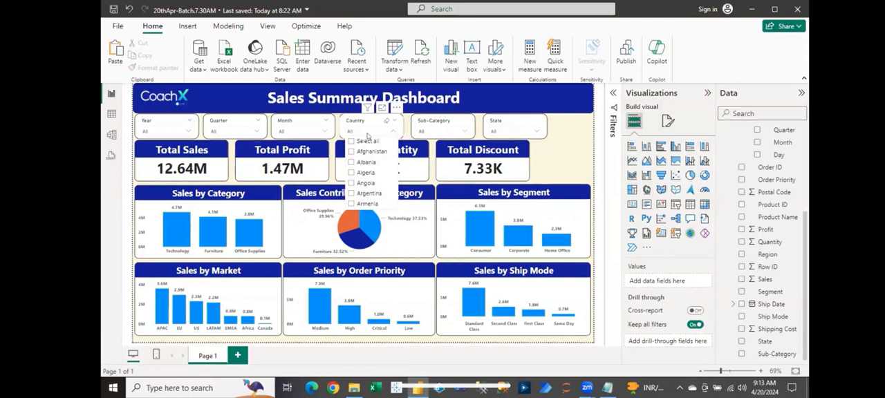
{"action": "left_click", "coordinate": [358, 124]}
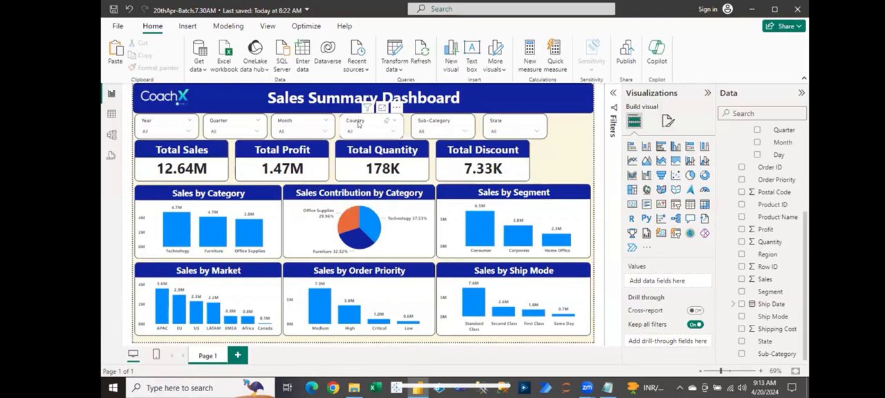
- Enable the Search option for the Country slicer
{"action": "left_click", "coordinate": [358, 124]}
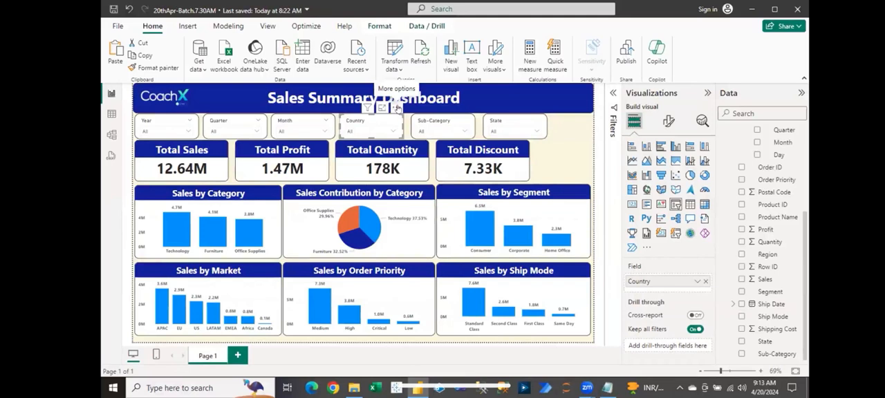
{"action": "left_click", "coordinate": [396, 108]}
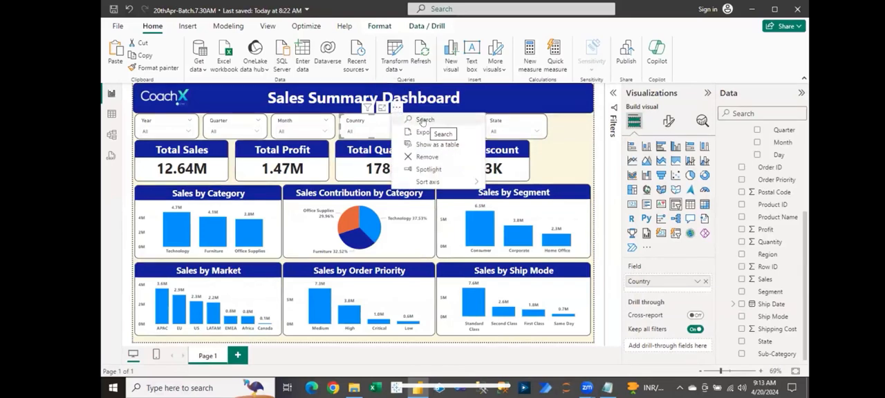
{"action": "left_click", "coordinate": [422, 121]}
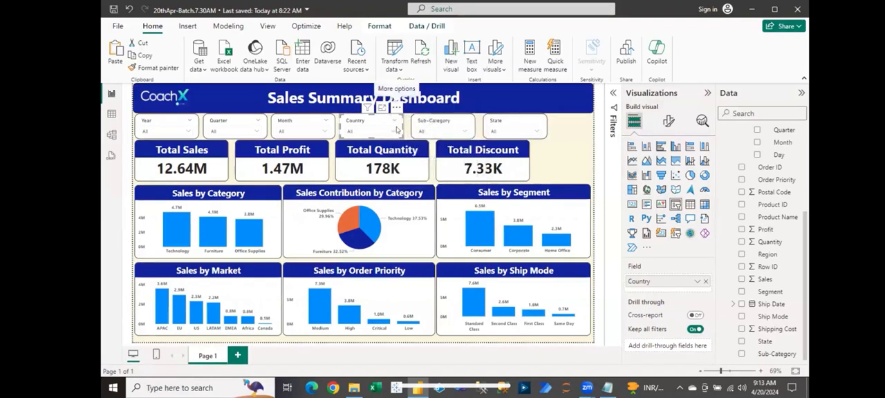
- Search the Country slicer for India, filter the dashboard by it, and clear both the selection and the search text
{"action": "left_click", "coordinate": [392, 132]}
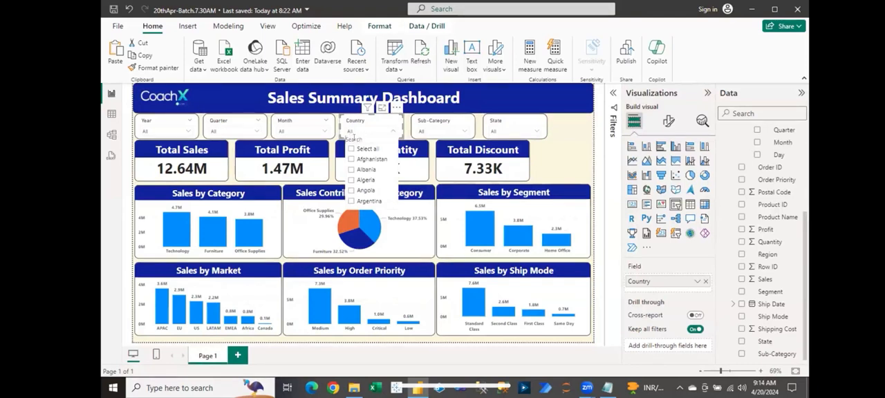
{"action": "type", "text": "India"}
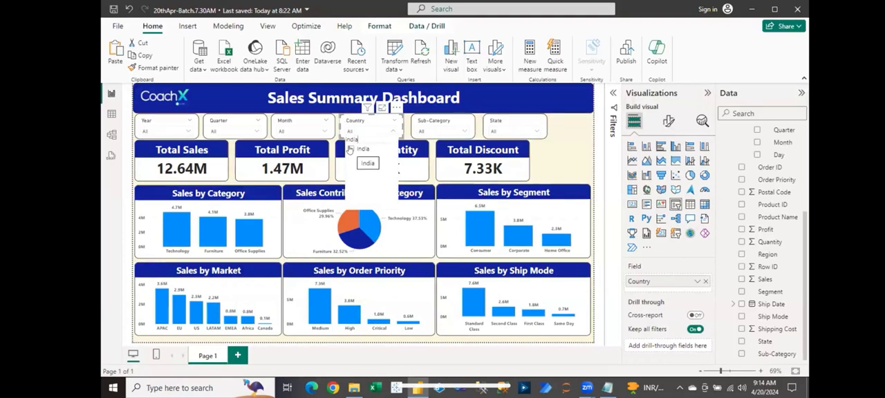
{"action": "left_click", "coordinate": [350, 149]}
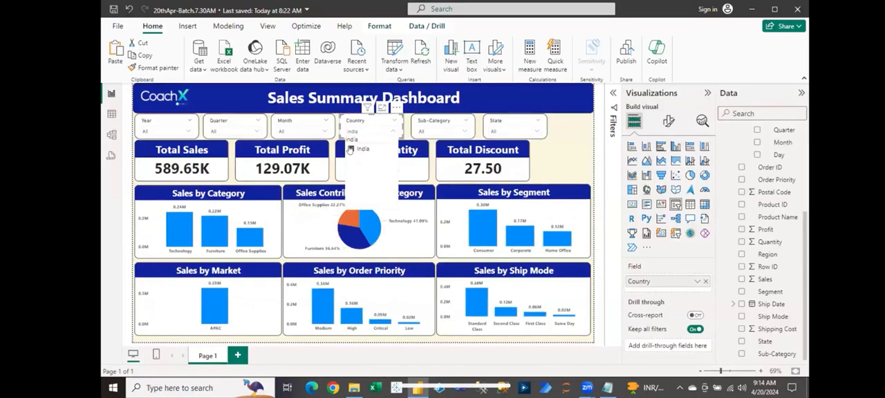
{"action": "left_click", "coordinate": [350, 149]}
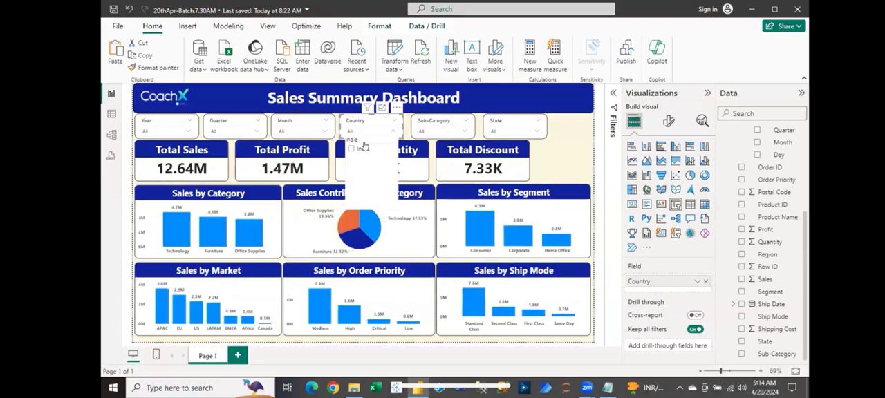
{"action": "left_click_drag", "start_coordinate": [379, 139], "coordinate": [339, 144]}
{"action": "key", "text": "BackSpace"}
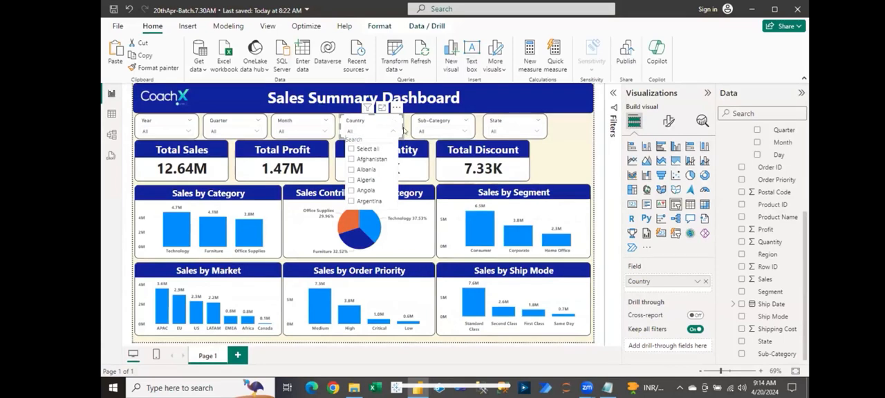
- View the additional options of the Sub-Category slicer and of the State slicer
{"action": "left_click", "coordinate": [427, 119]}
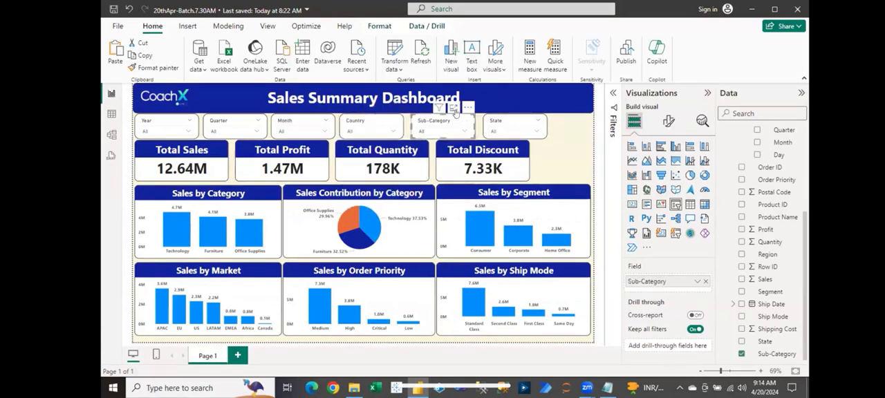
{"action": "left_click", "coordinate": [469, 108]}
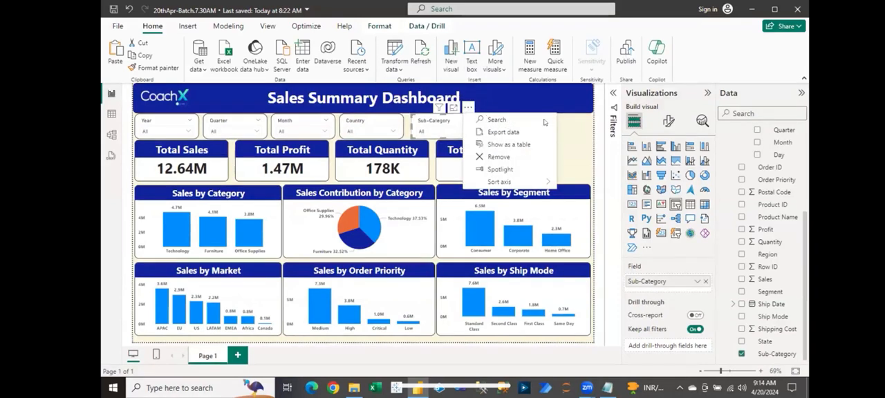
{"action": "left_click", "coordinate": [563, 123]}
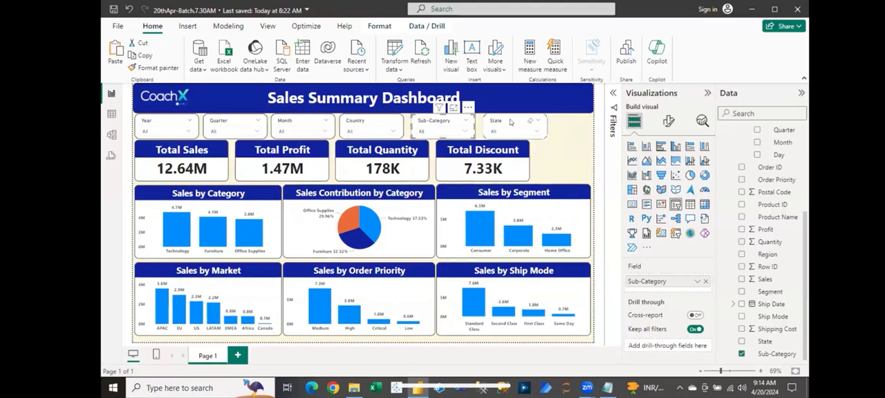
{"action": "left_click", "coordinate": [510, 123]}
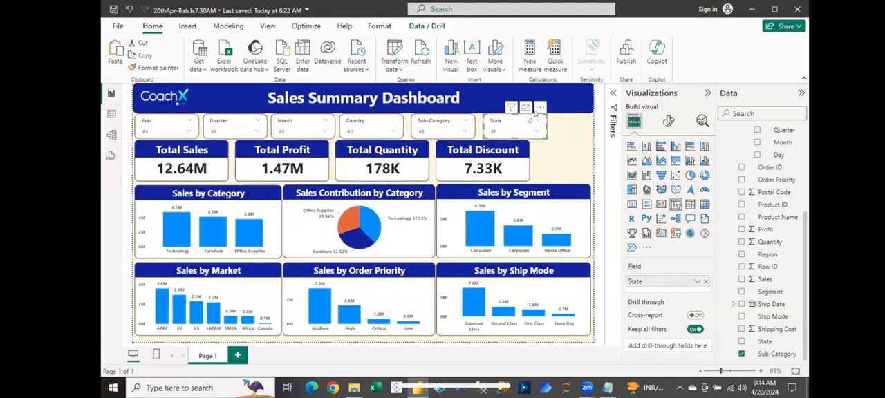
{"action": "left_click", "coordinate": [539, 109]}
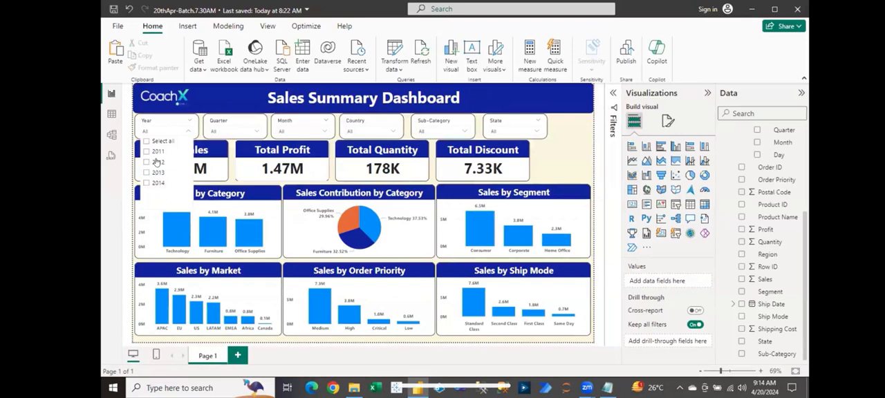
- Filter the dashboard by the year 2011 and restore the Year slicer to all years
{"action": "left_click", "coordinate": [152, 151]}
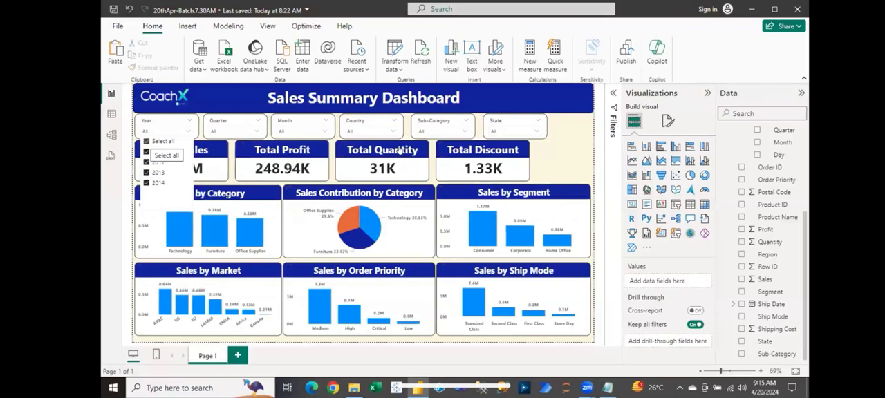
{"action": "left_click", "coordinate": [577, 149]}
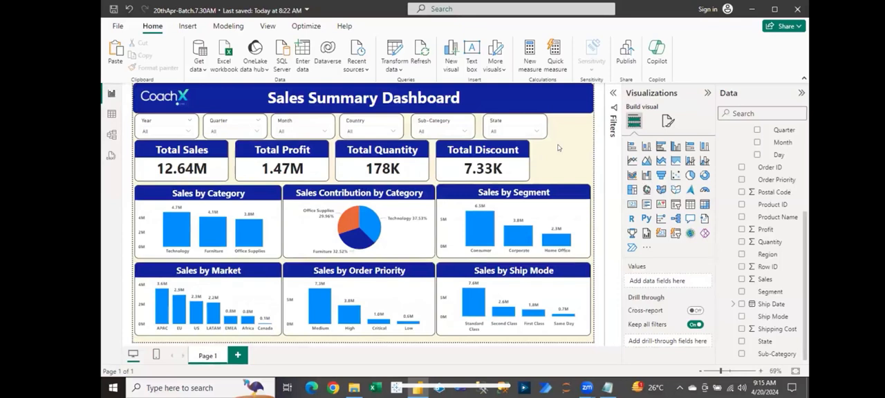
- Rename the report page from Page 1 to Sales Dashboard
{"action": "double_click", "coordinate": [205, 356]}
{"action": "type", "text": "Sales Dashboard"}
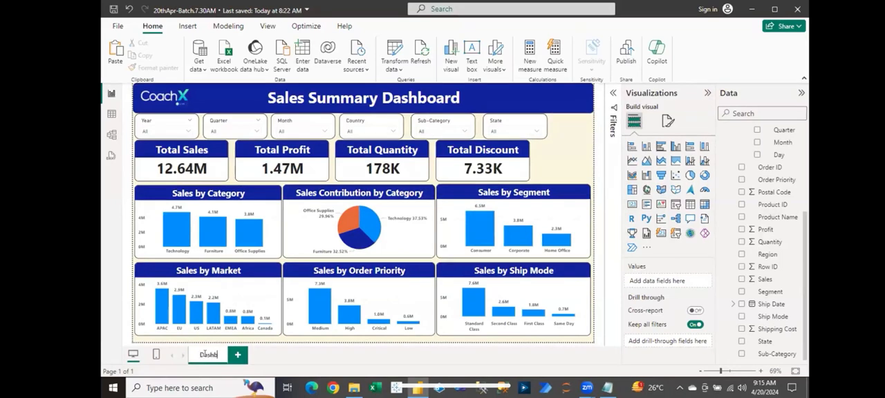
{"action": "key", "text": "Return"}
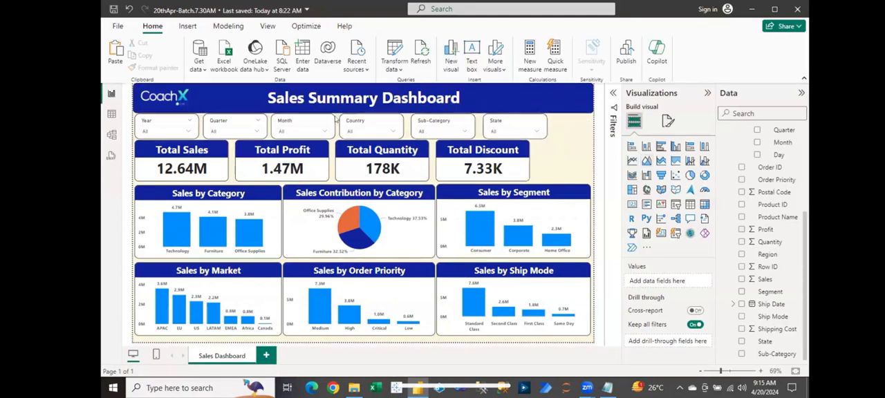
- Collapse the Order Date hierarchy in the Orders table's field list
{"action": "left_click", "coordinate": [804, 131]}
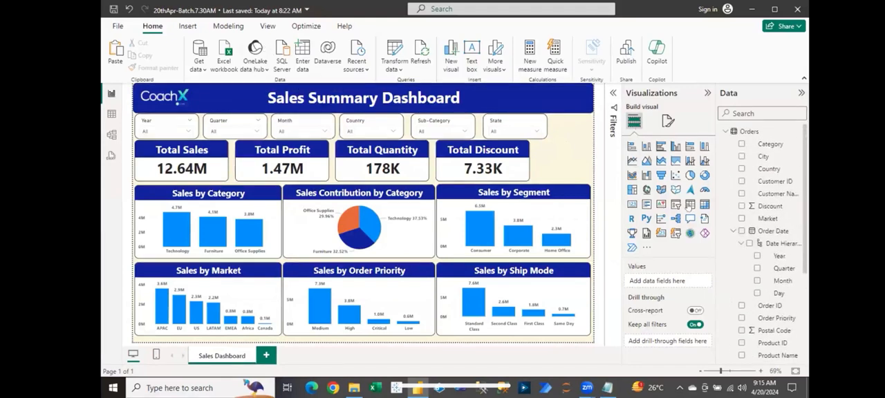
{"action": "left_click", "coordinate": [733, 231]}
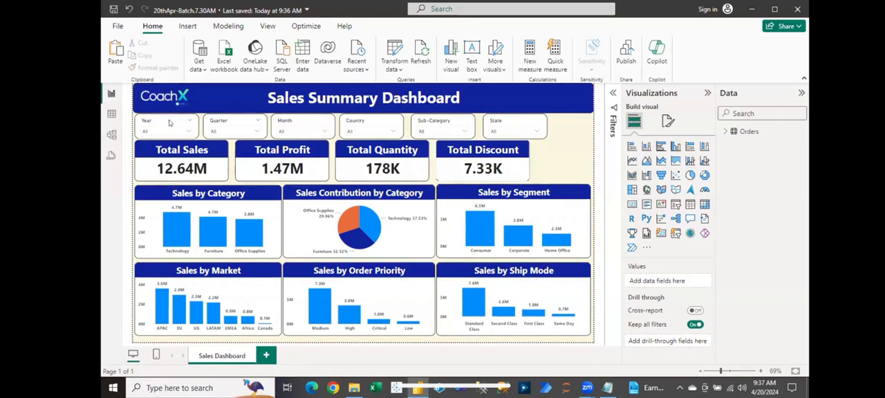
- Inspect which Order Date levels the Year and Quarter slicers use as their fields, leaving nothing selected
{"action": "mouse_move", "coordinate": [162, 122]}
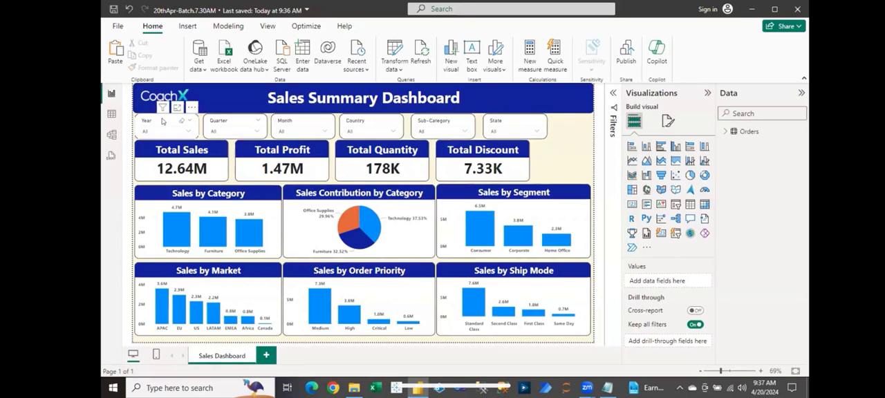
{"action": "left_click", "coordinate": [208, 131]}
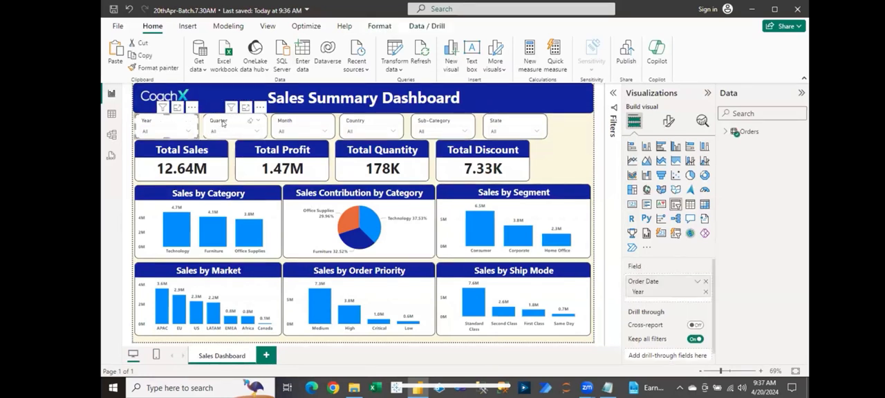
{"action": "left_click", "coordinate": [222, 123]}
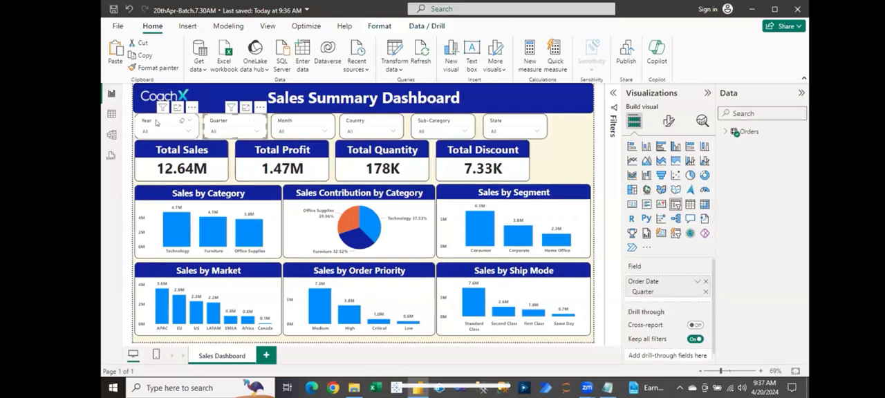
{"action": "left_click", "coordinate": [157, 122]}
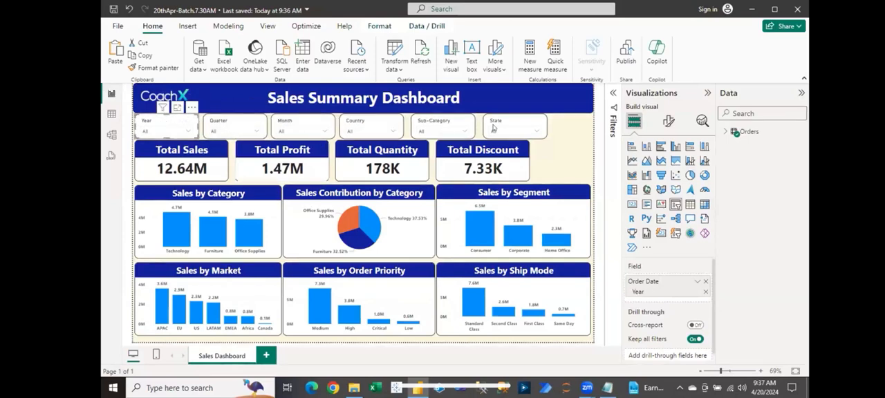
{"action": "left_click", "coordinate": [569, 132]}
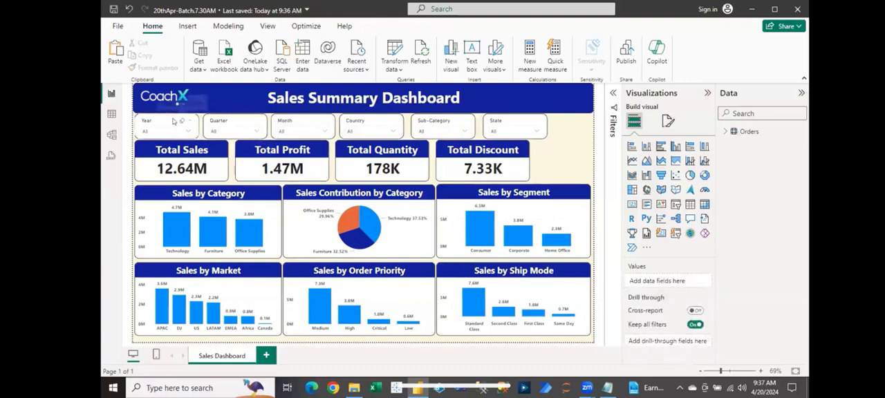
{"action": "left_click", "coordinate": [195, 121]}
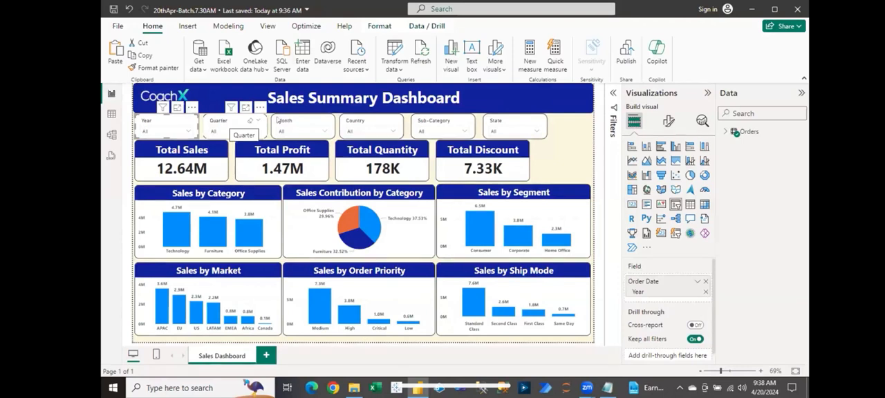
{"action": "left_click", "coordinate": [572, 162]}
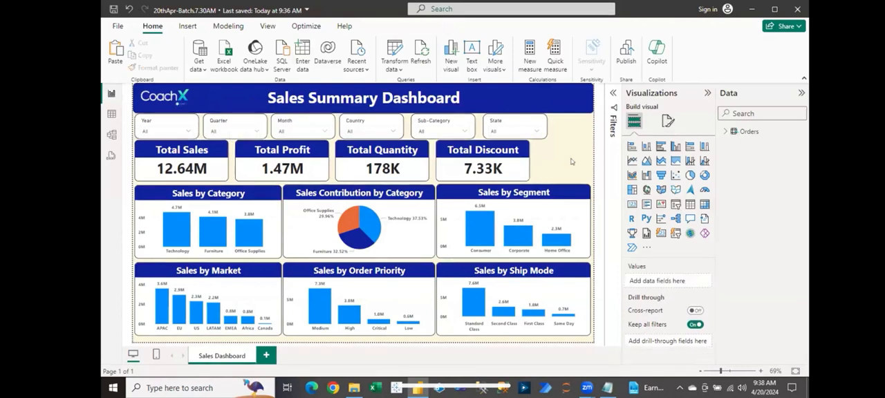